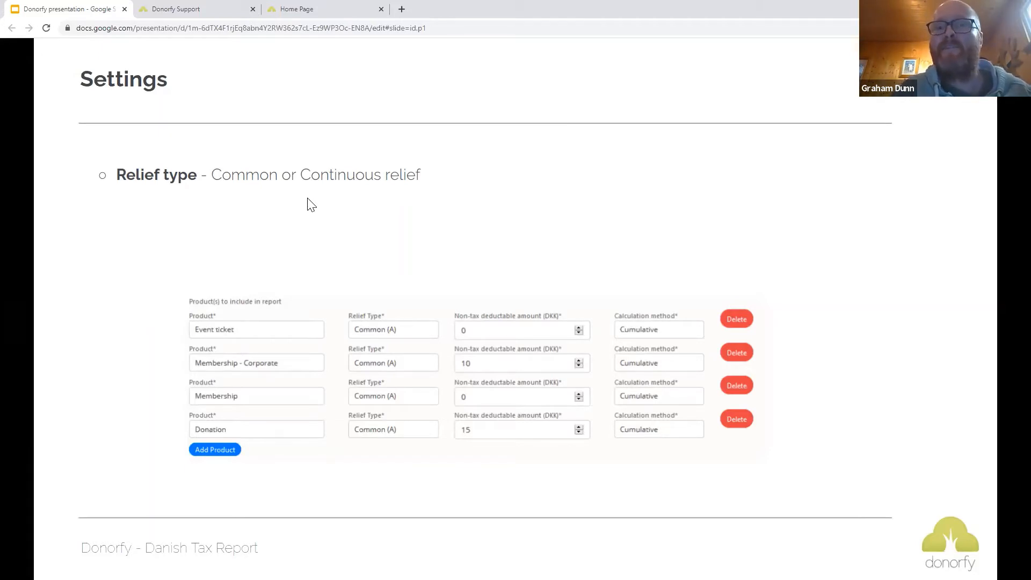
Step: Reveal the non-tax deductible amount and calculation method bullets, then advance to the Per product vs Cumulative example slide
left_click(308, 198)
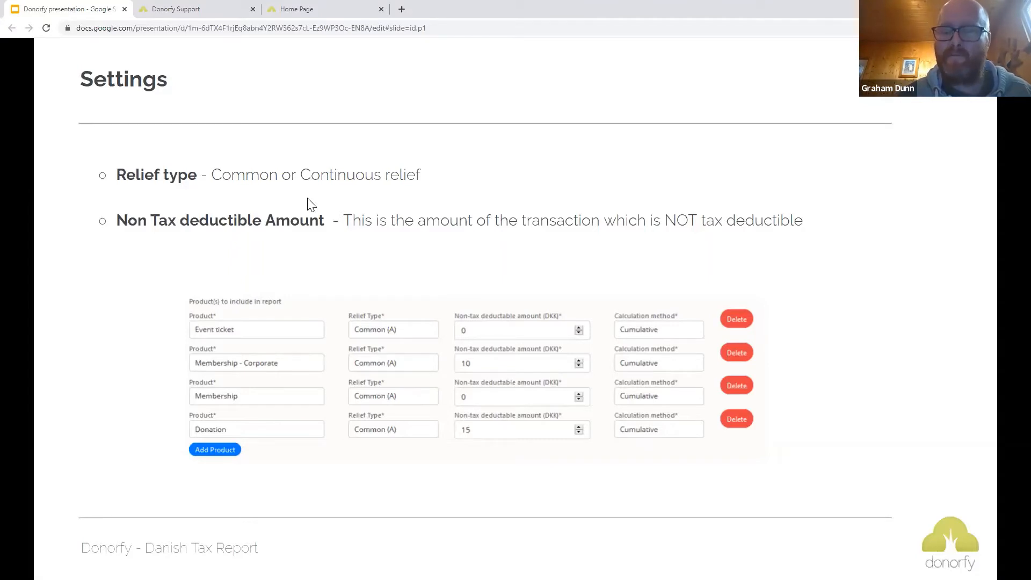
key("Right")
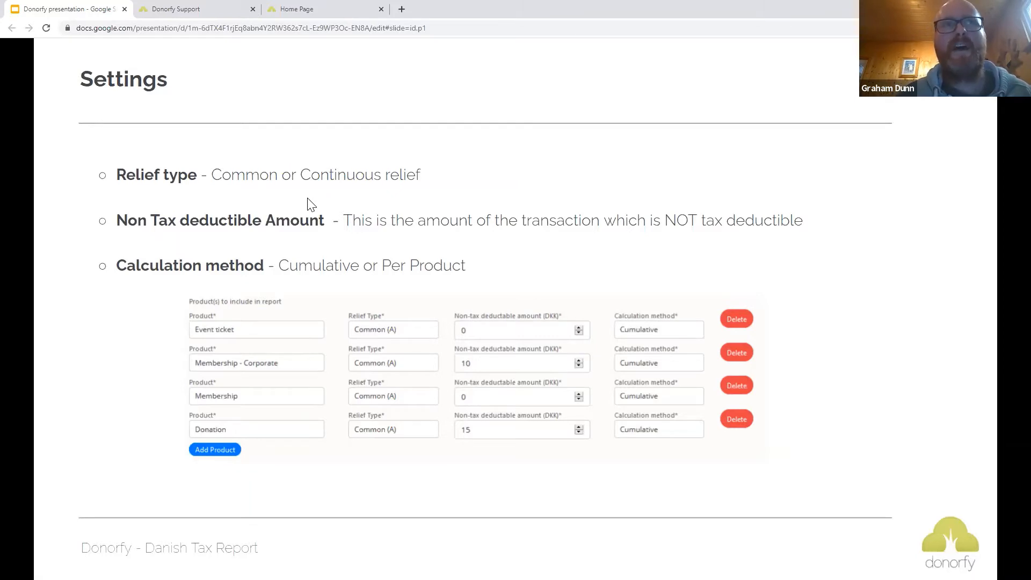
key("Right")
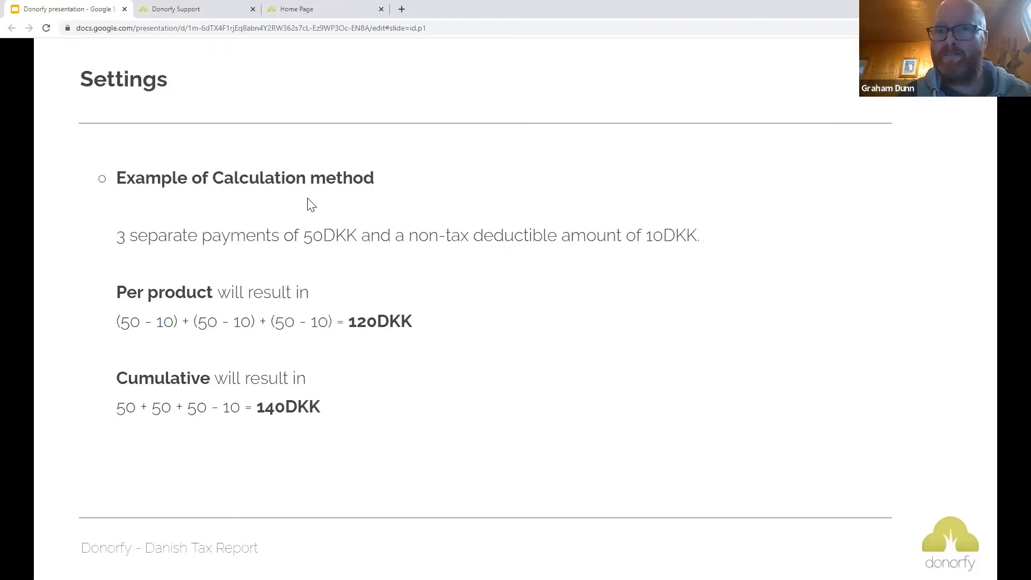
Step: Step back to the Settings slide, then forward to the Support slide with knowledgebase links
key("Left")
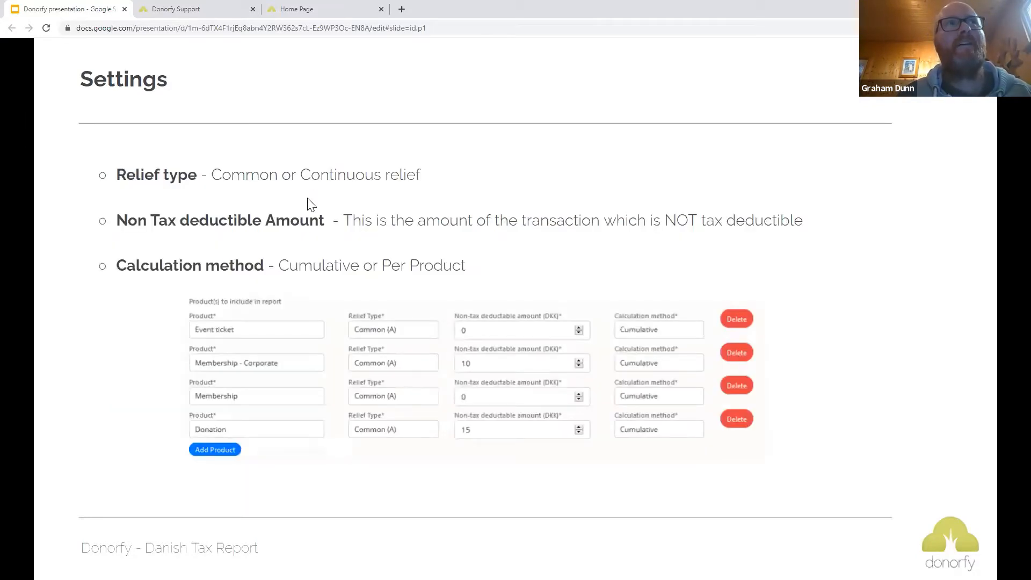
key("Right")
key("Right")
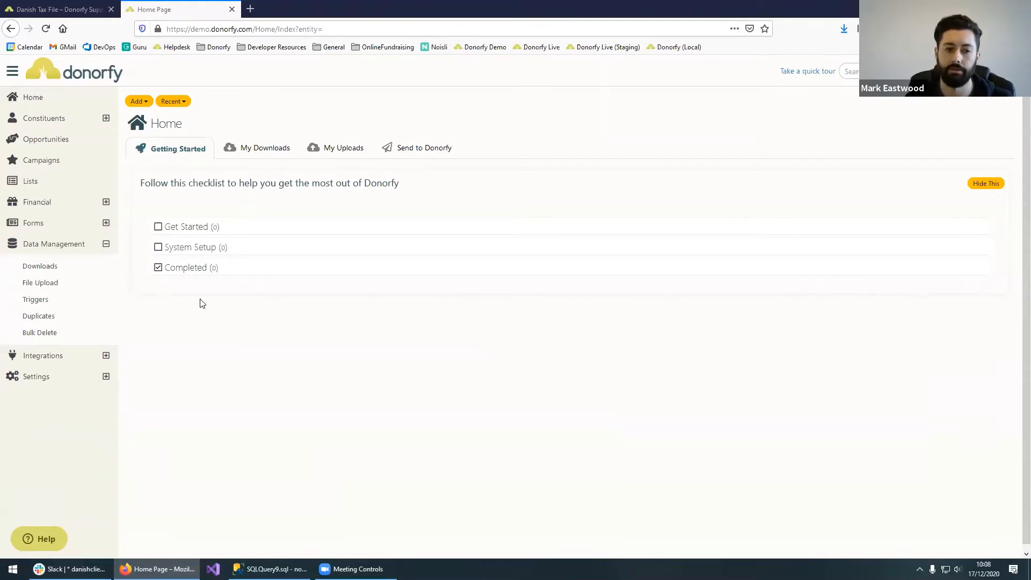
Step: View the Nightly - CPR Validation trigger under Data Management > Triggers, scheduled daily to validate CPR numbers
left_click(53, 303)
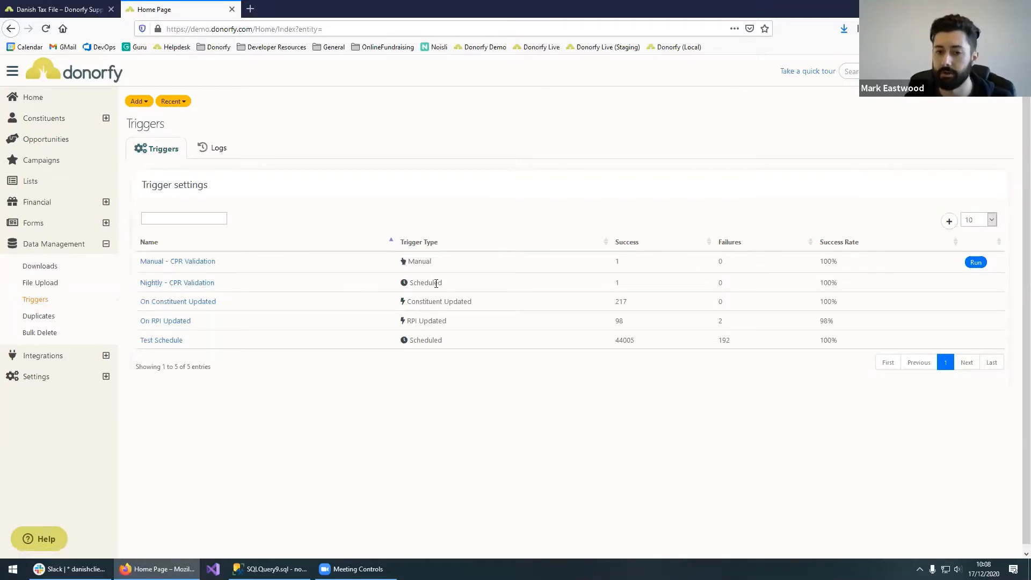
left_click(194, 291)
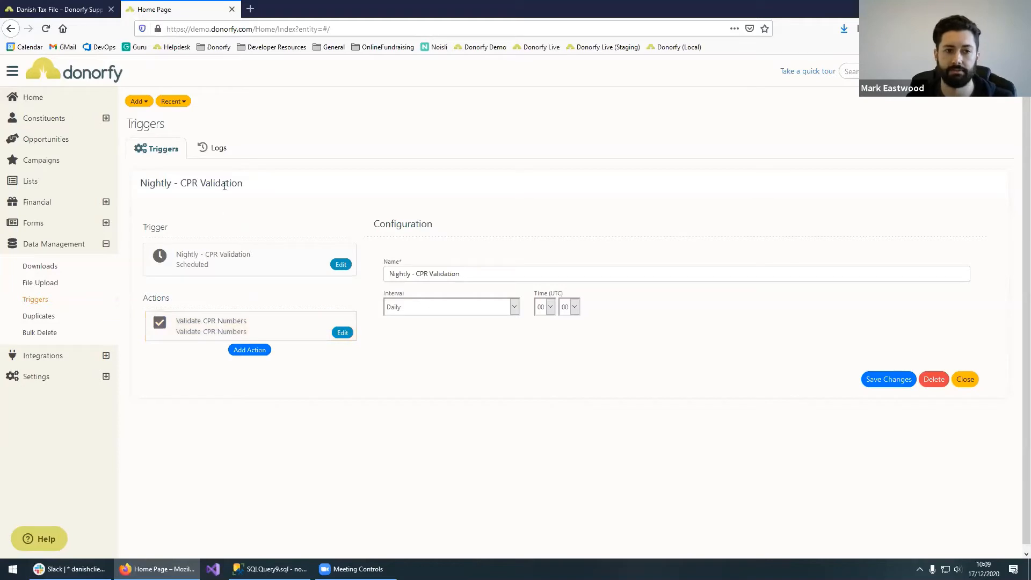
Step: Open the CPR Numbers - Valid list from Recent and scroll through its CPR Valid constituents
left_click(175, 102)
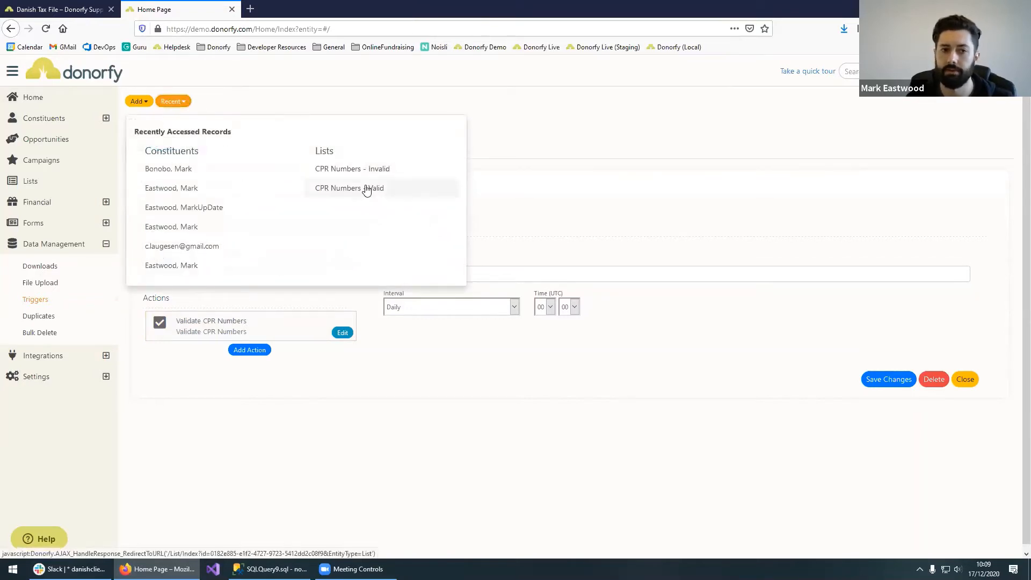
left_click(367, 189)
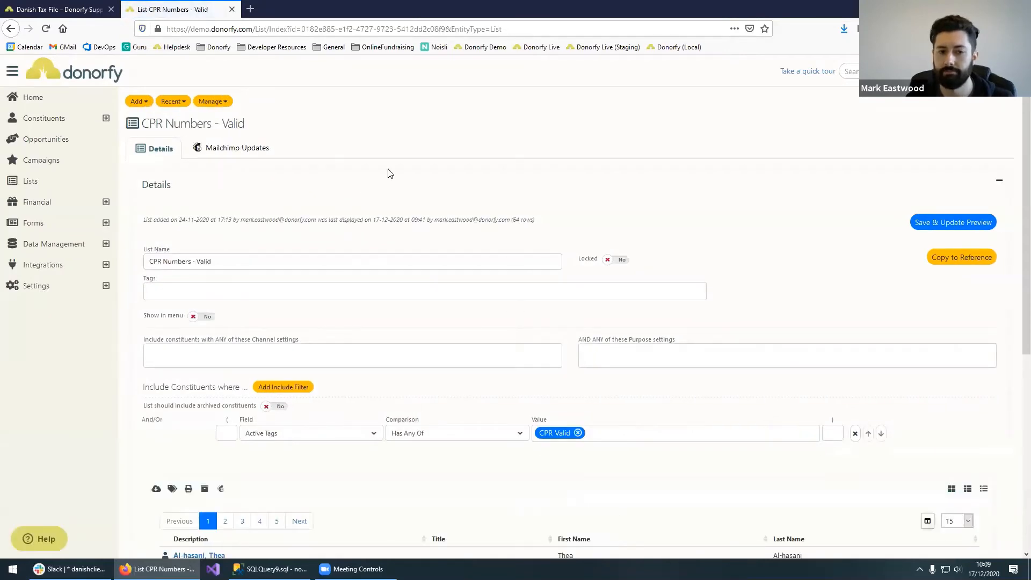
scroll(354, 236, "down", 2)
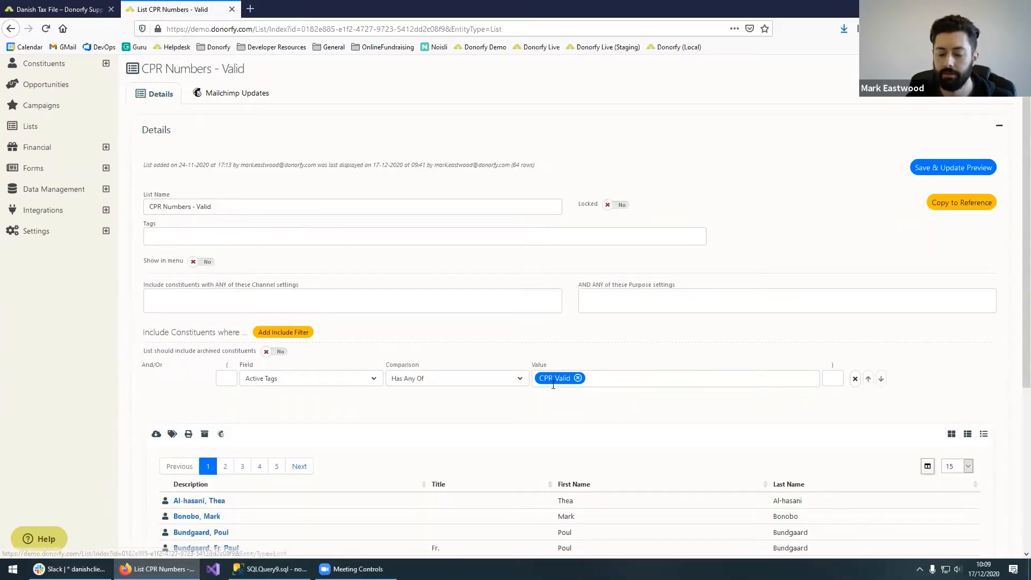
scroll(546, 391, "down", 2)
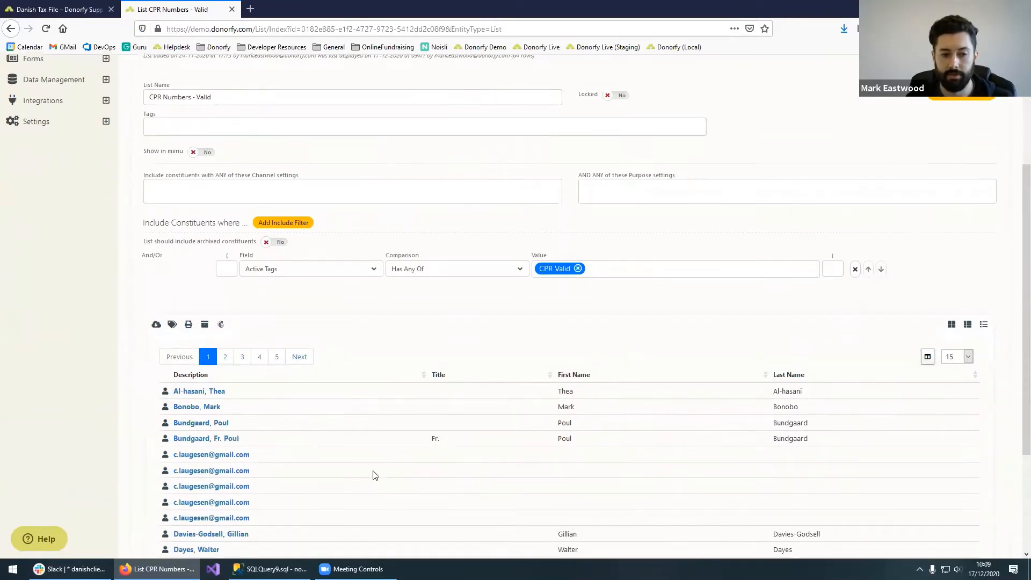
scroll(370, 457, "up", 3)
left_click(185, 109)
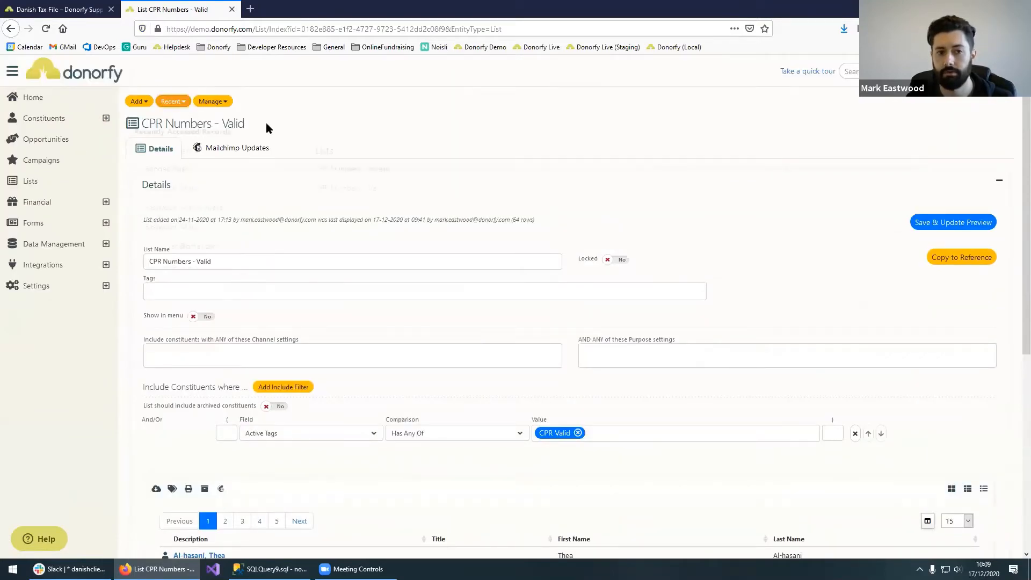
Step: Open the CPR Numbers - Invalid list and scroll through its CPR Invalid constituents
left_click(408, 170)
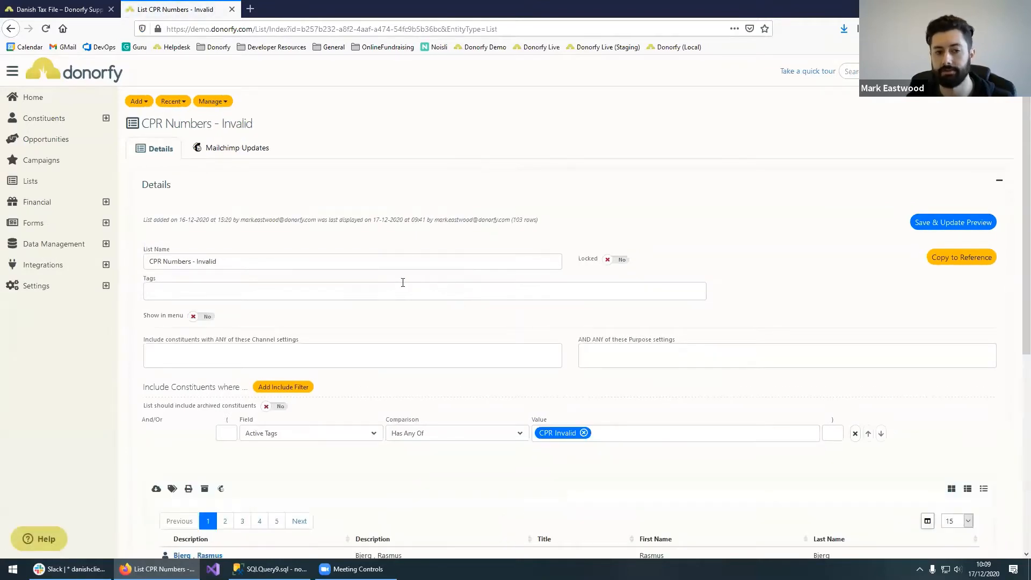
scroll(403, 284, "down", 1)
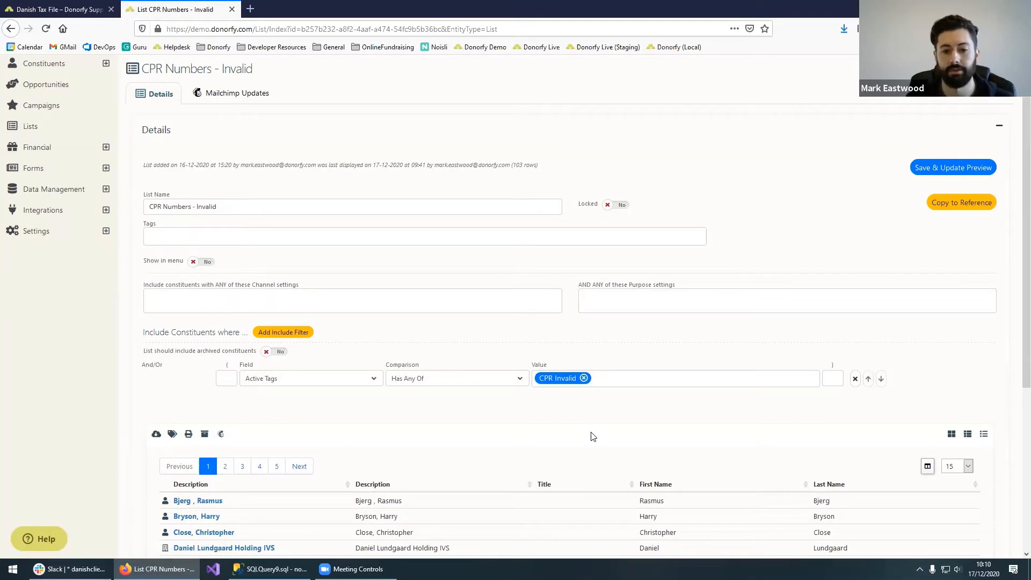
scroll(565, 411, "down", 3)
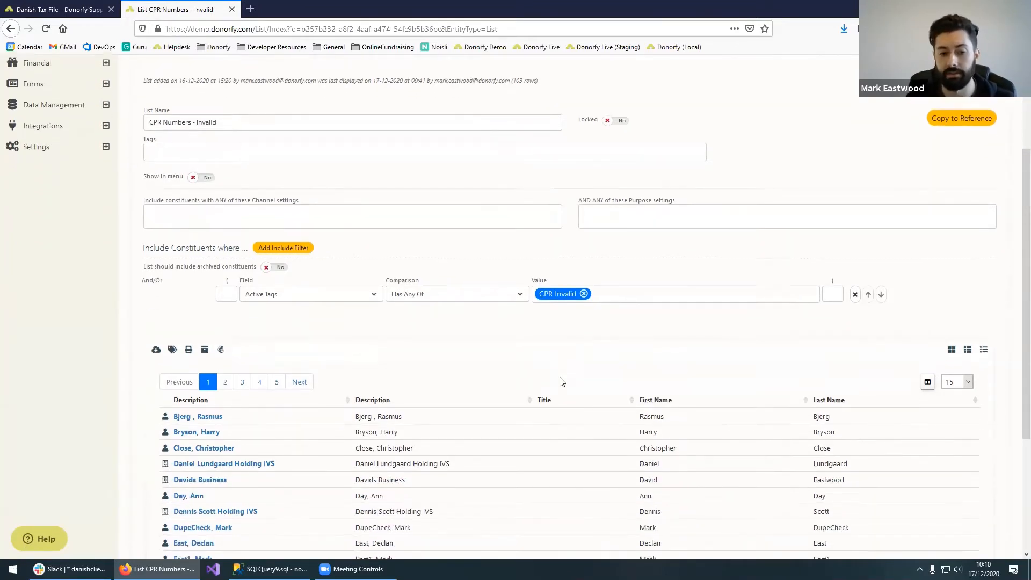
scroll(486, 387, "down", 3)
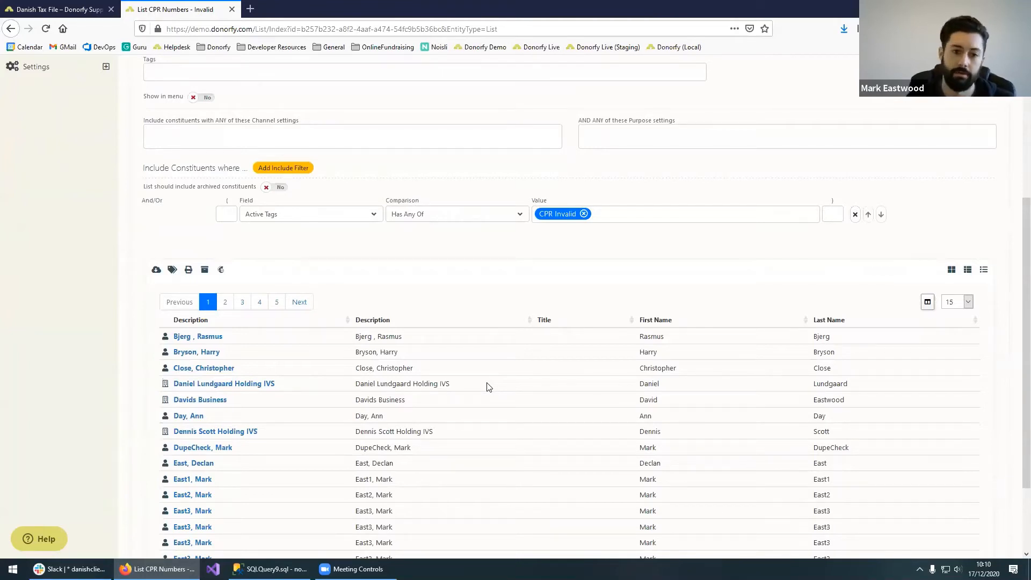
scroll(487, 370, "up", 4)
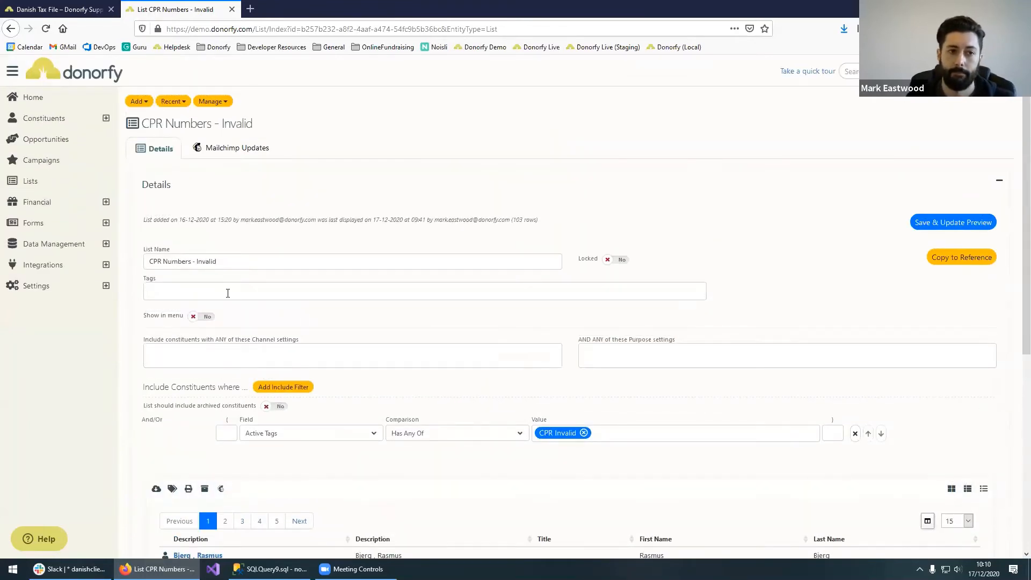
left_click(106, 202)
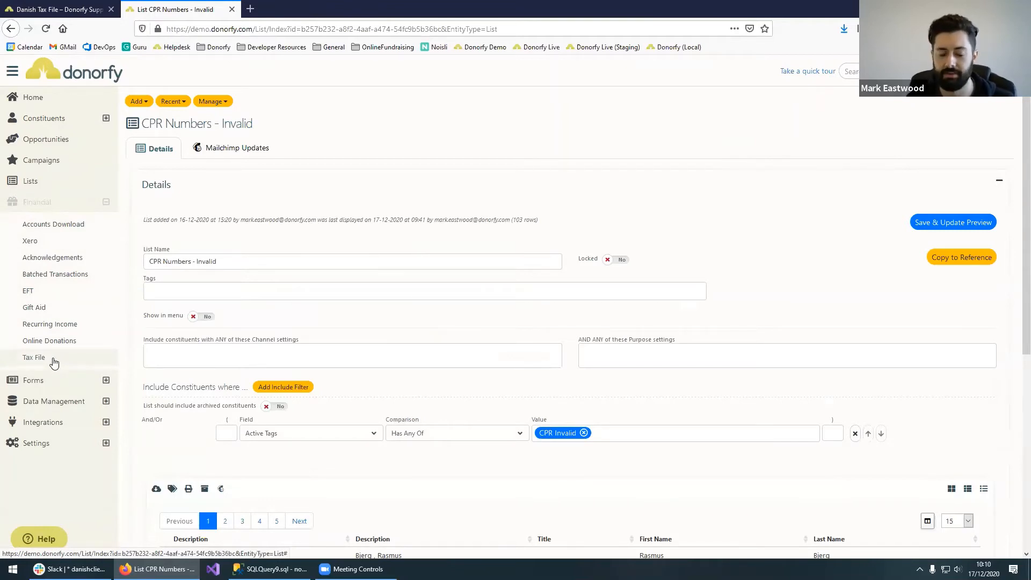
Step: Show the Tax File Settings with sender En God Sag, last file number 17, and included products
left_click(54, 361)
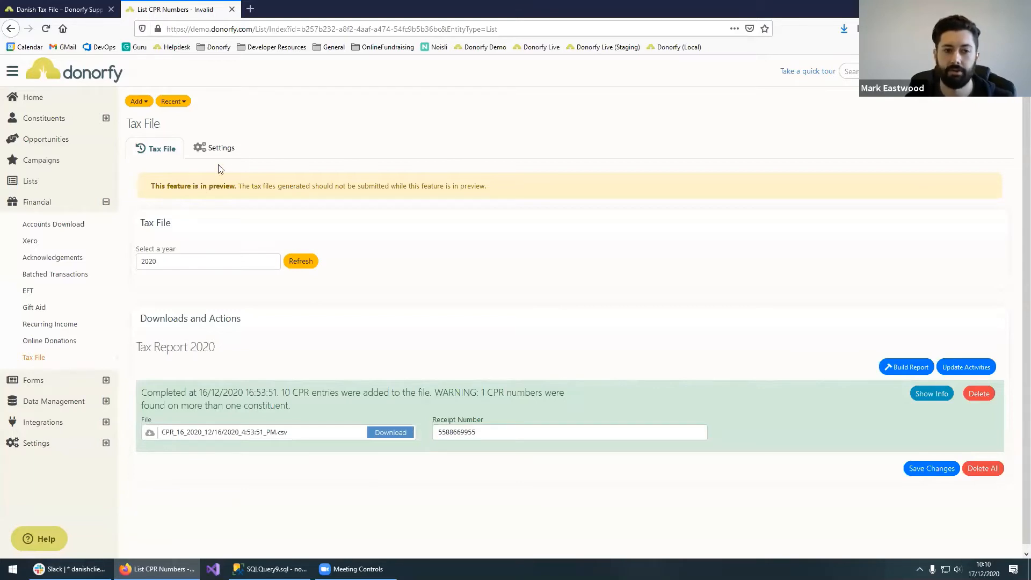
left_click(215, 148)
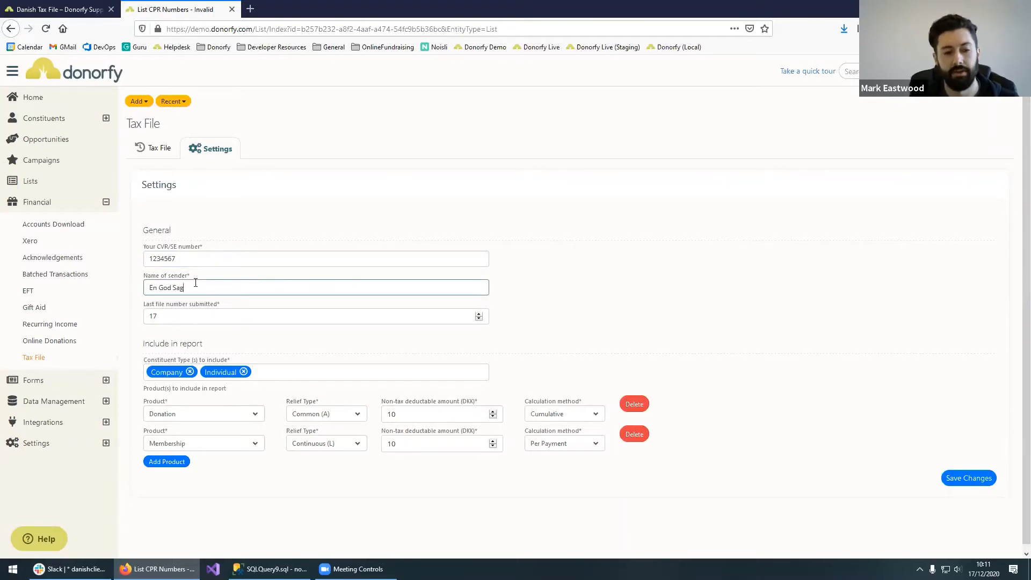
Step: Review the last file number and the available constituent types without adding a new type
left_click(188, 314)
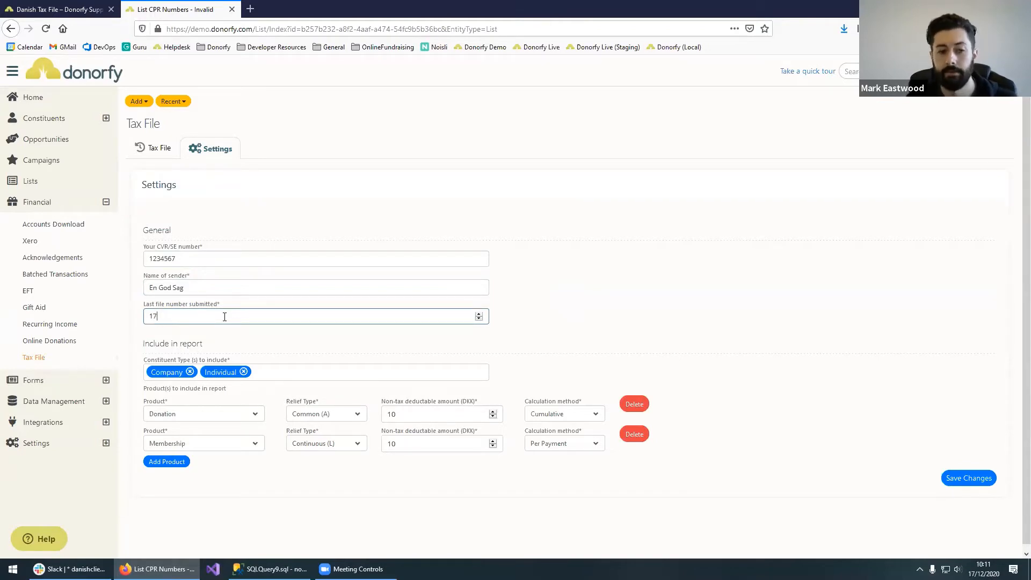
scroll(223, 352, "down", 1)
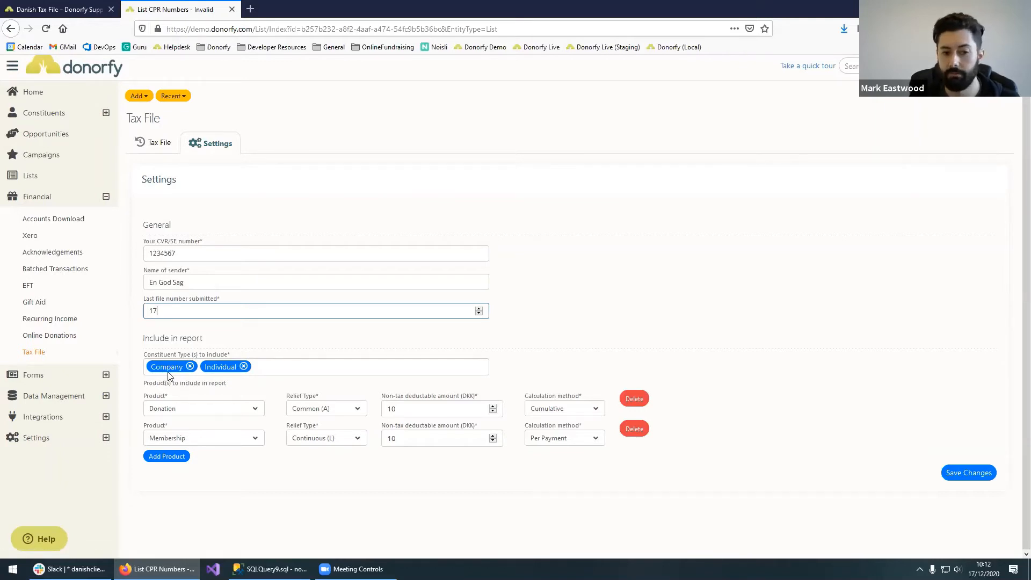
left_click(269, 368)
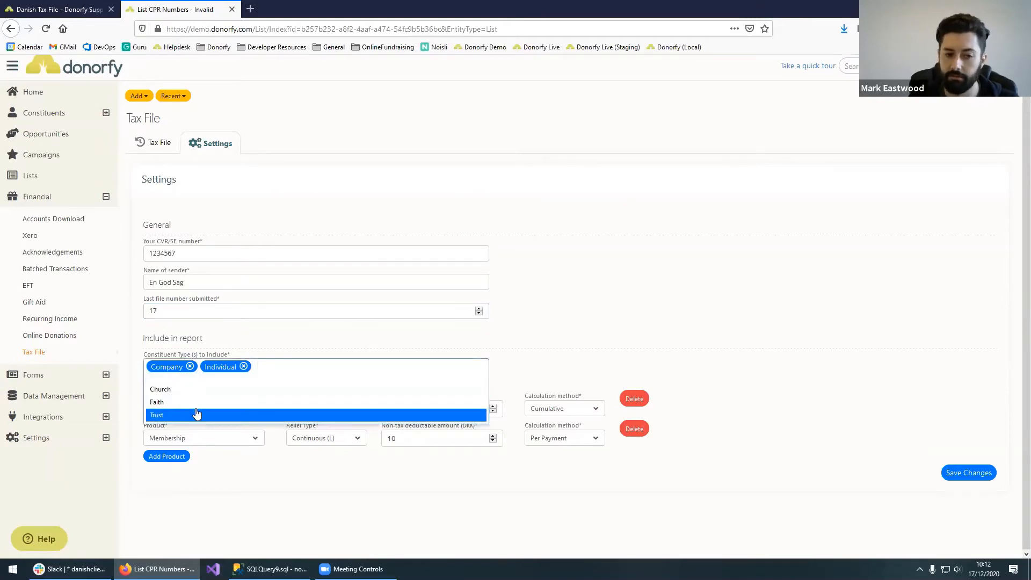
left_click(553, 381)
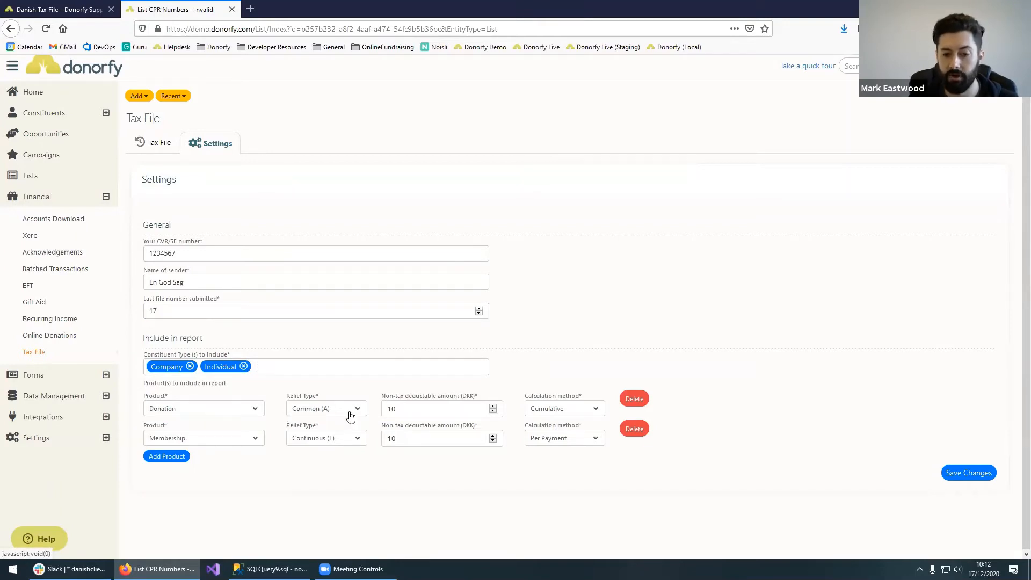
Step: Check the Donation product's non-tax deductible amount, then add and remove an Event ticket product row
left_click(431, 409)
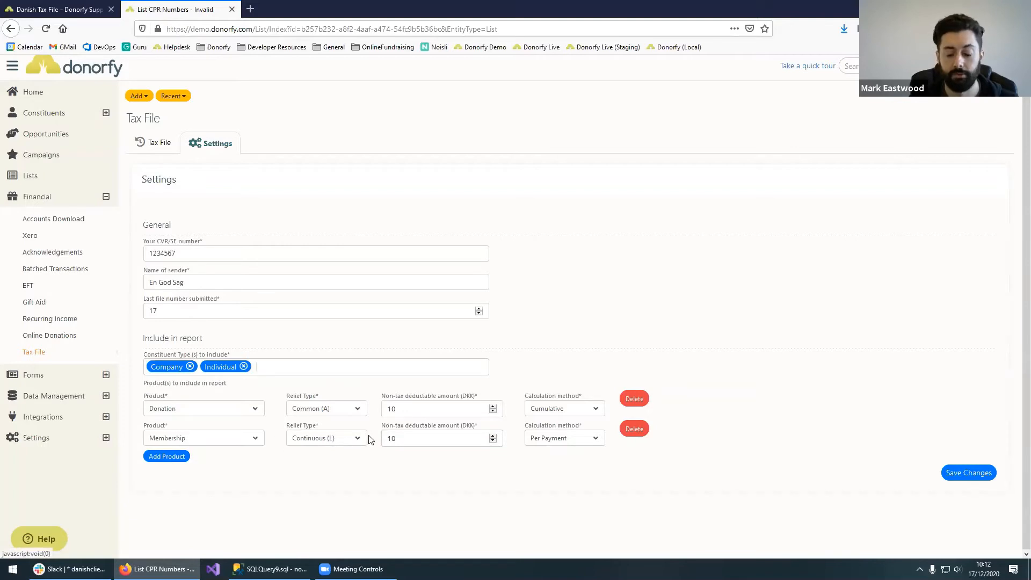
left_click(177, 461)
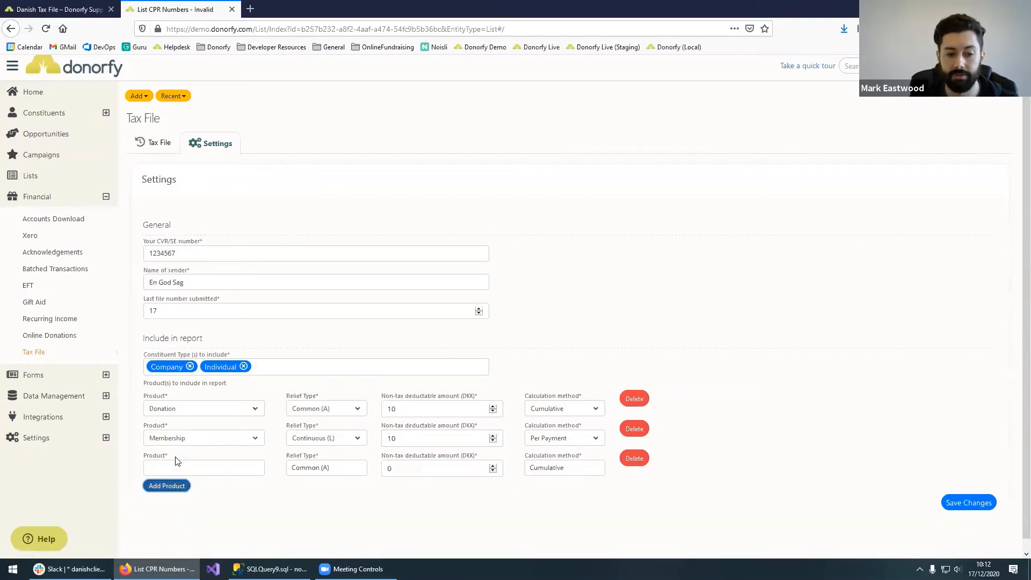
left_click(192, 468)
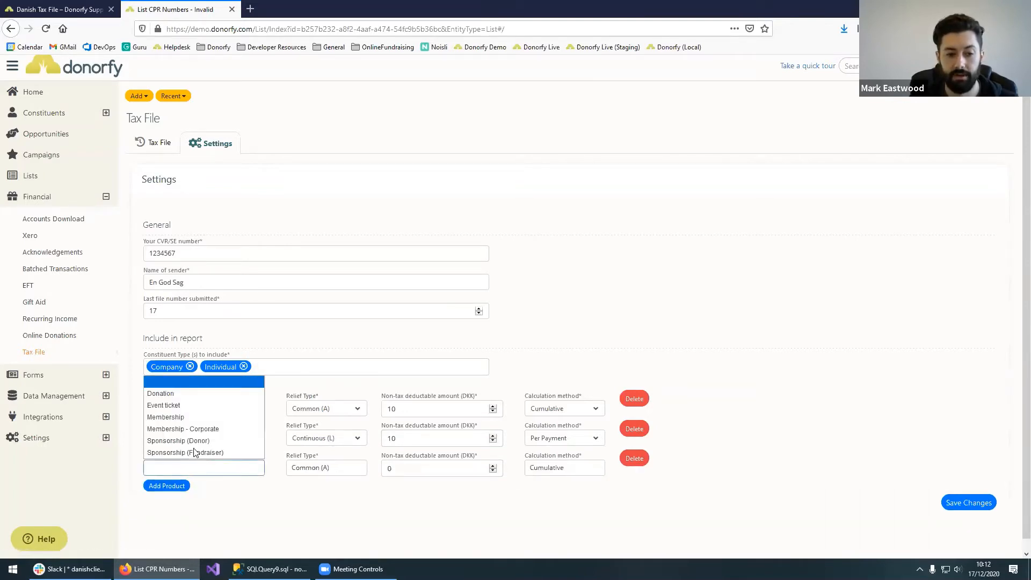
left_click(198, 405)
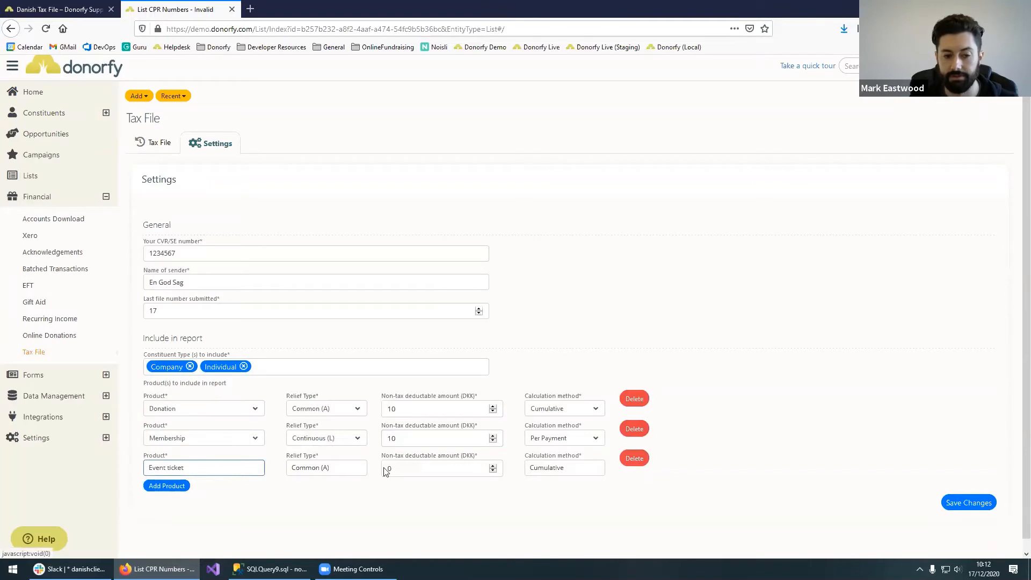
left_click(626, 460)
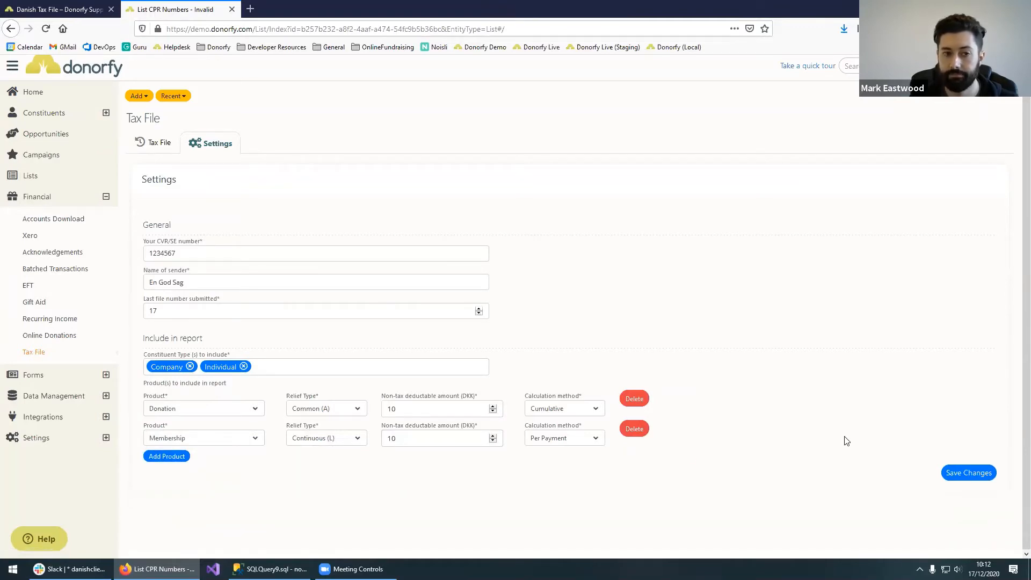
Step: Return to the Tax File tab and refresh the 2020 report, showing the completed Tax Report 2020 file
left_click(154, 143)
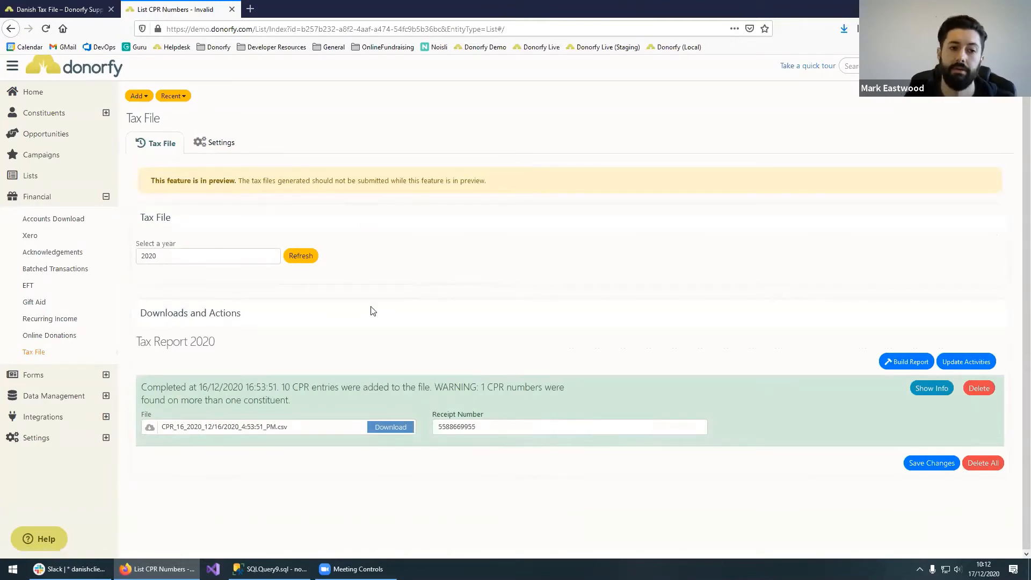
left_click(203, 256)
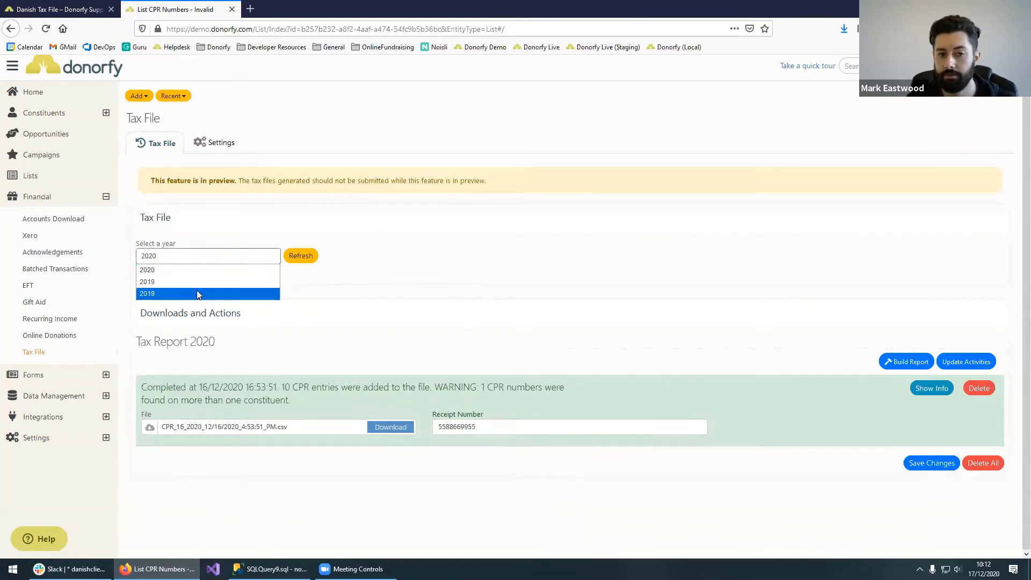
left_click(198, 269)
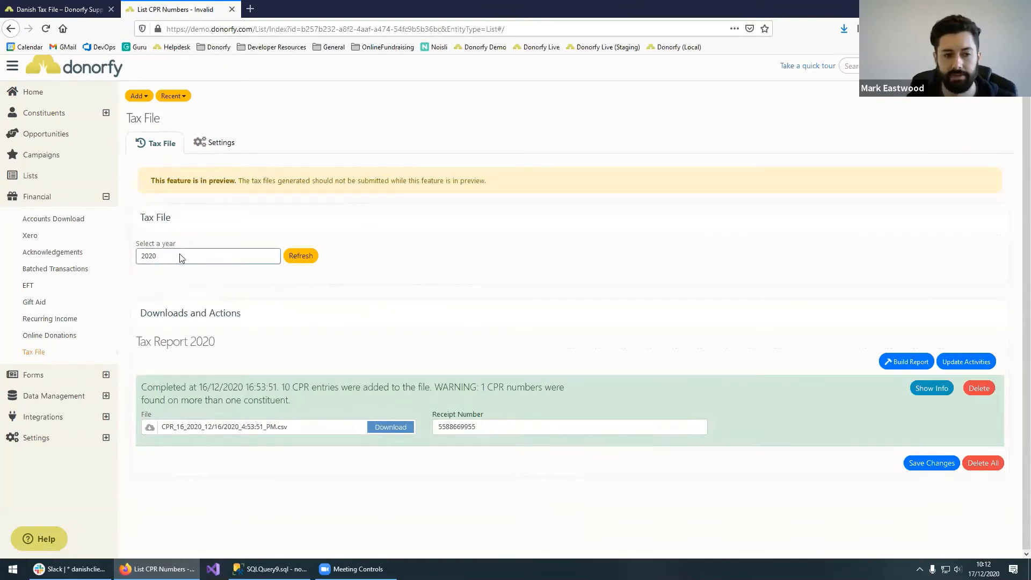
left_click(309, 259)
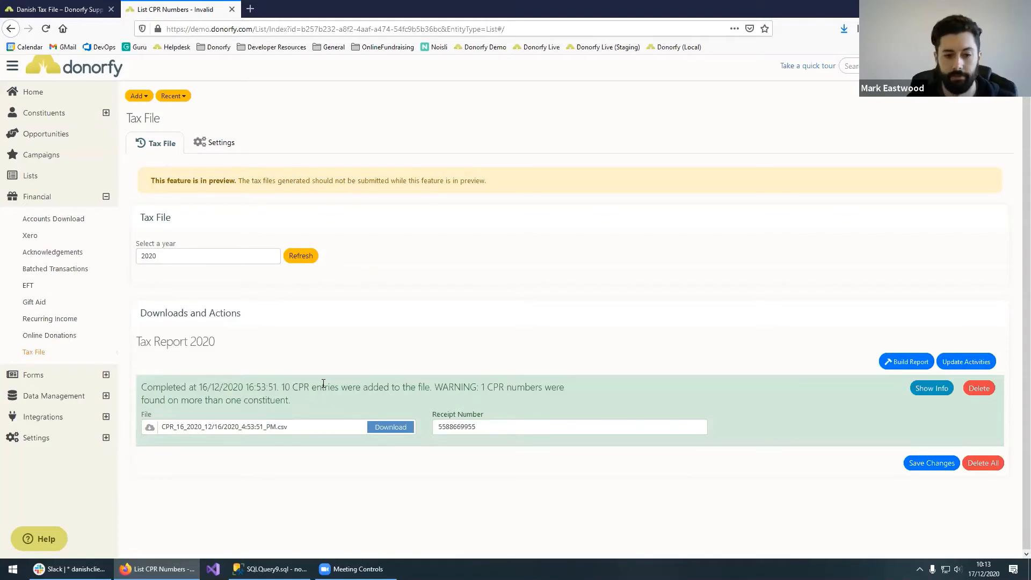
left_click(386, 428)
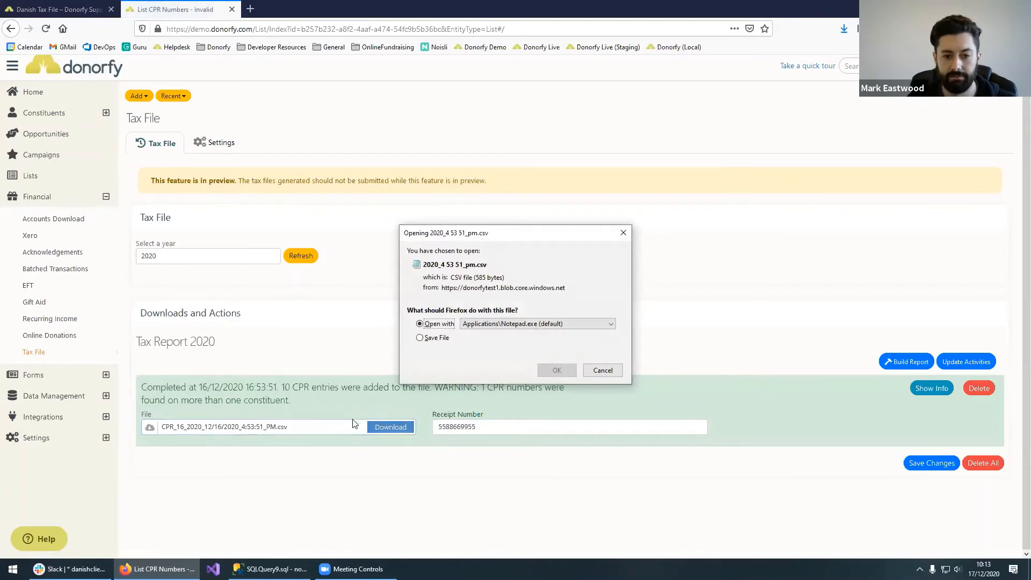
left_click(557, 370)
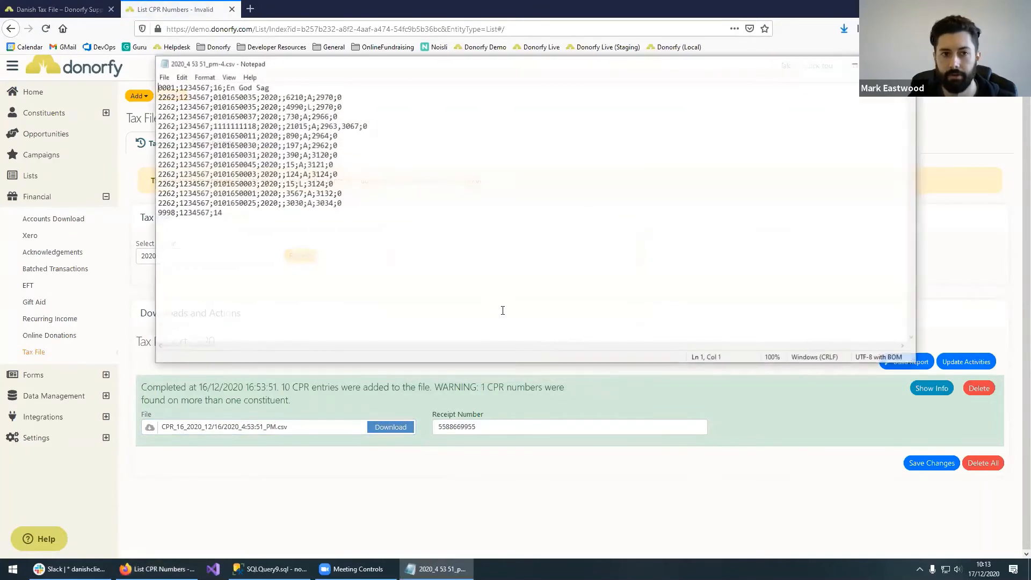
left_click_drag(413, 73, 405, 164)
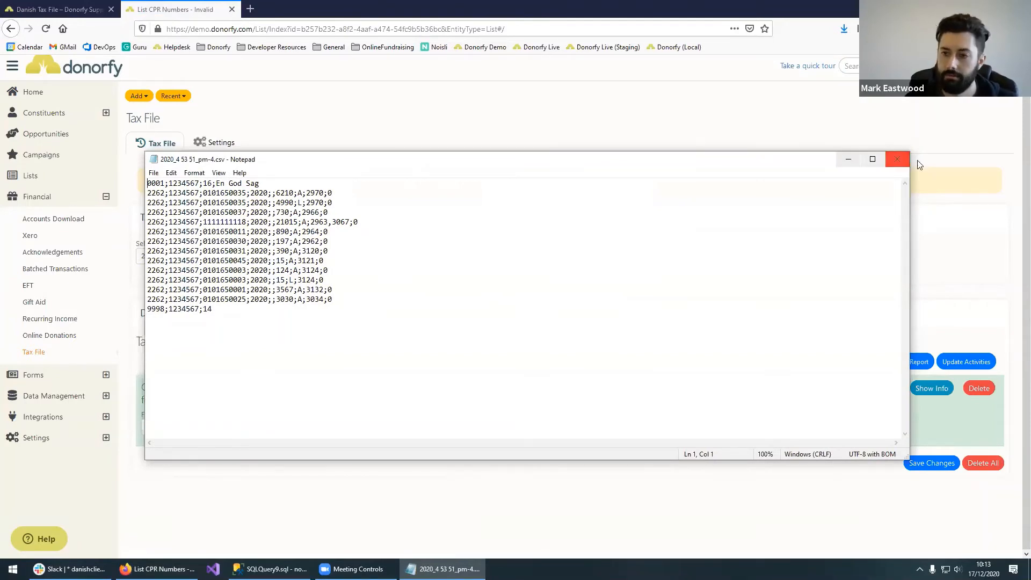
left_click(902, 159)
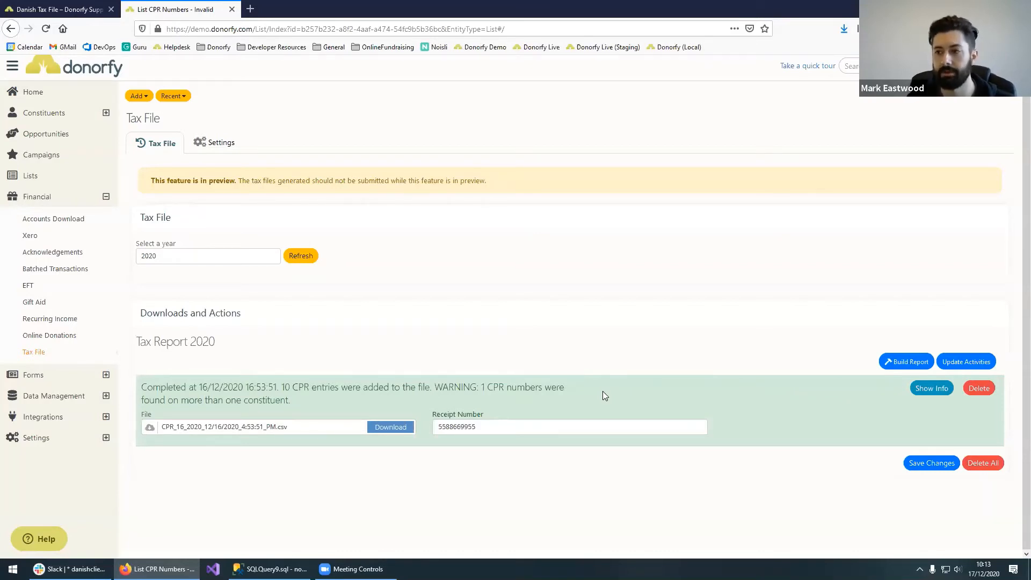
left_click(384, 427)
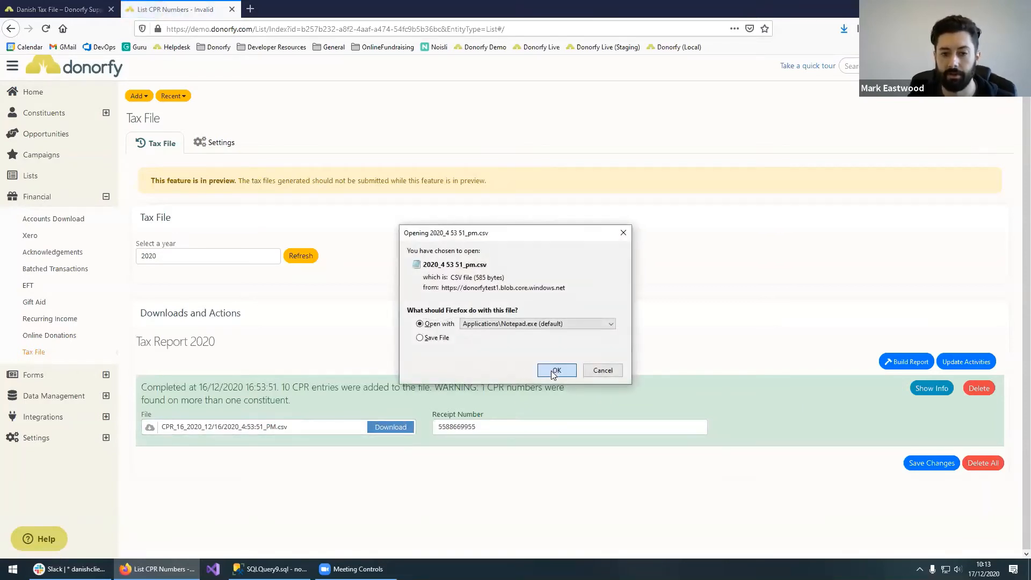
left_click(552, 368)
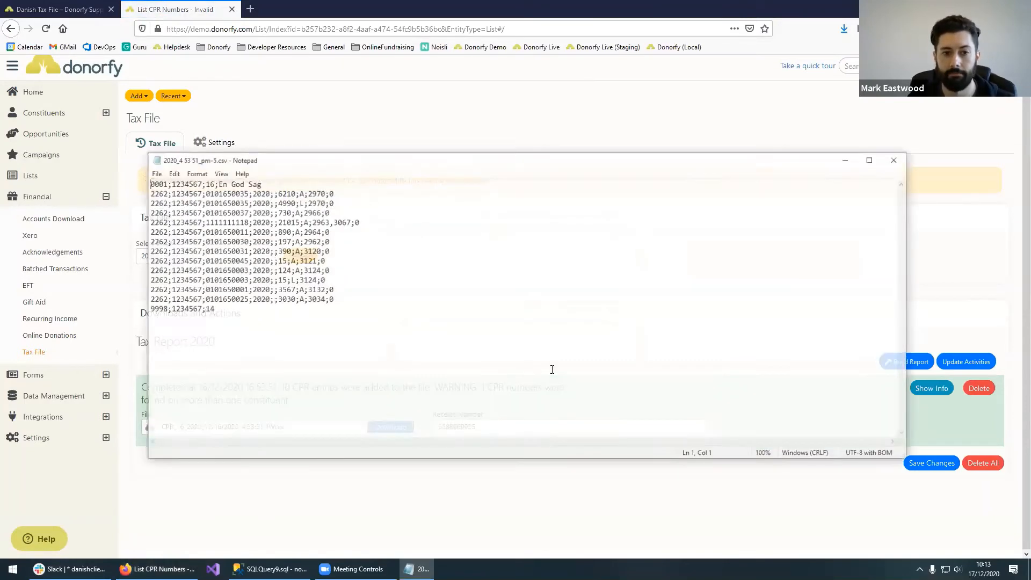
left_click(371, 222)
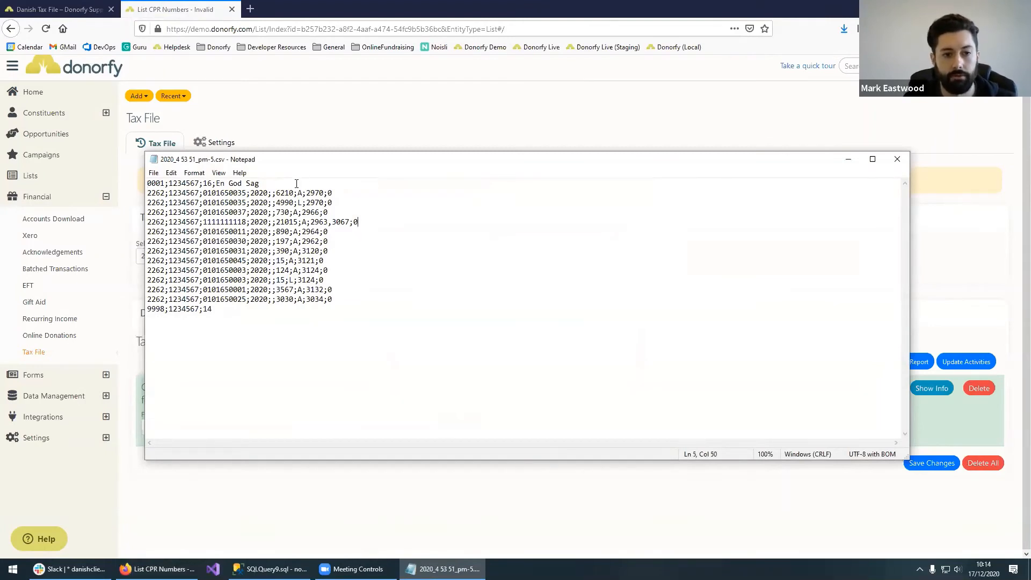
left_click_drag(350, 222, 310, 222)
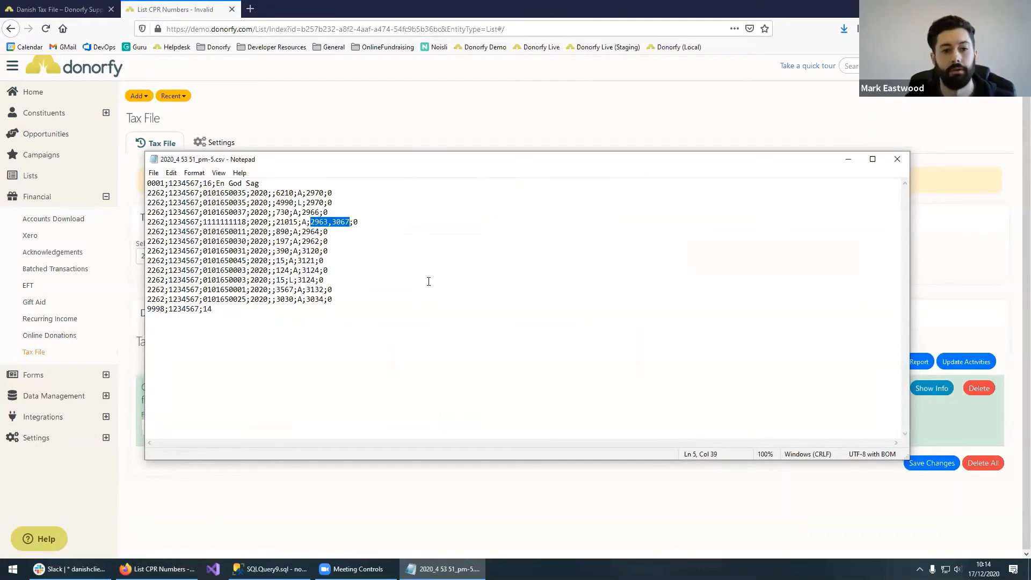
left_click_drag(325, 193, 305, 200)
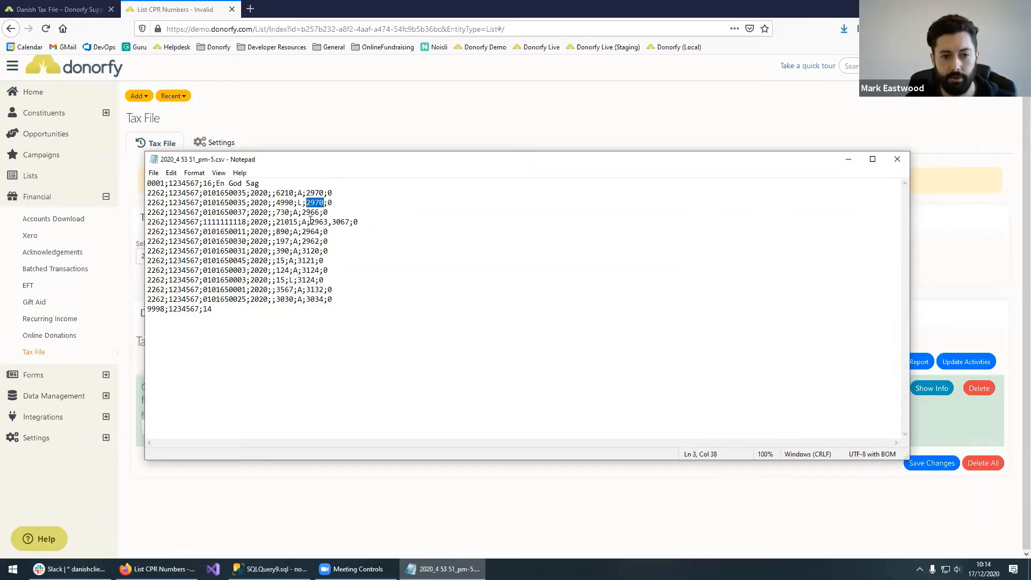
left_click_drag(310, 222, 350, 222)
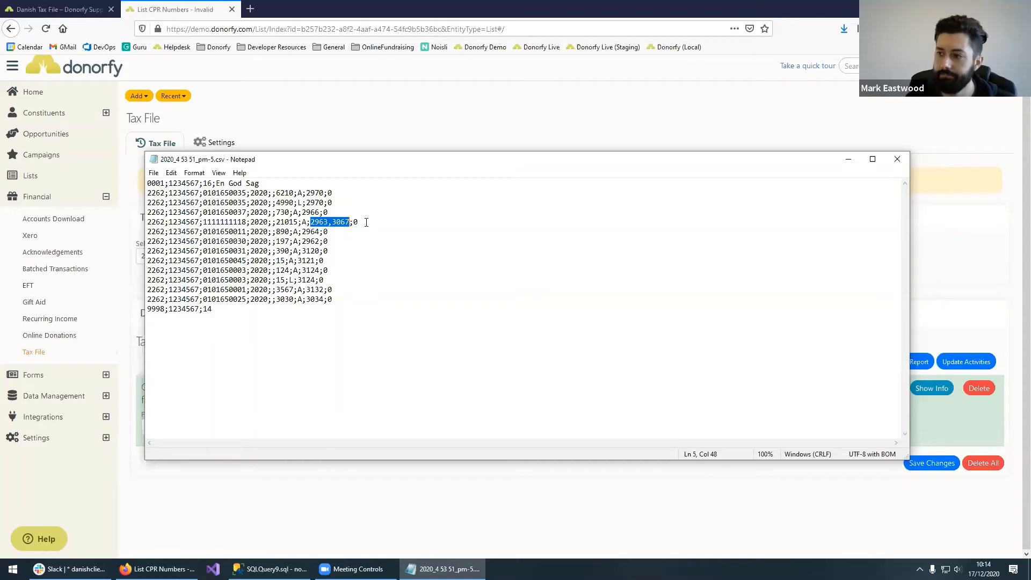
left_click(489, 304)
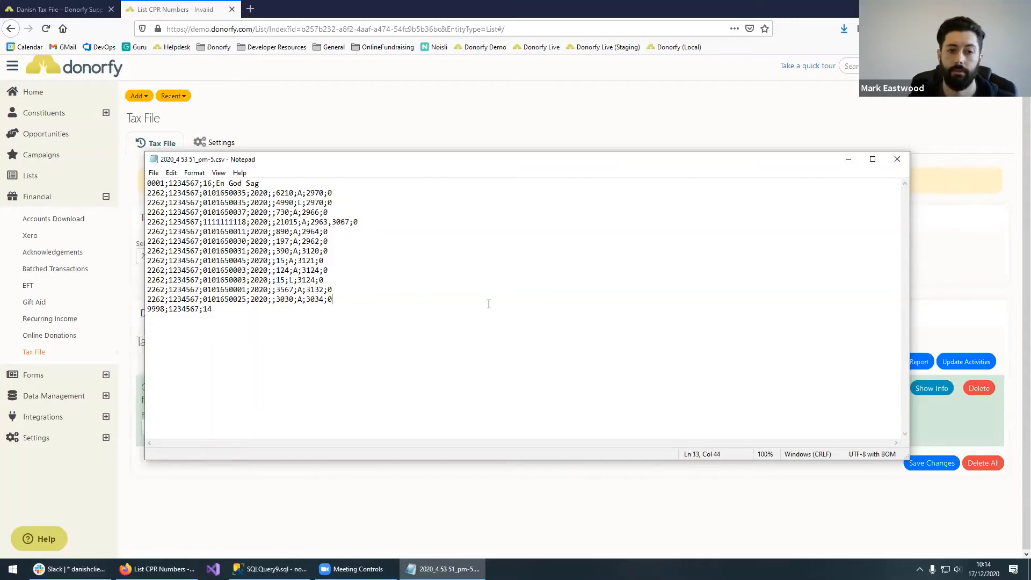
left_click(896, 159)
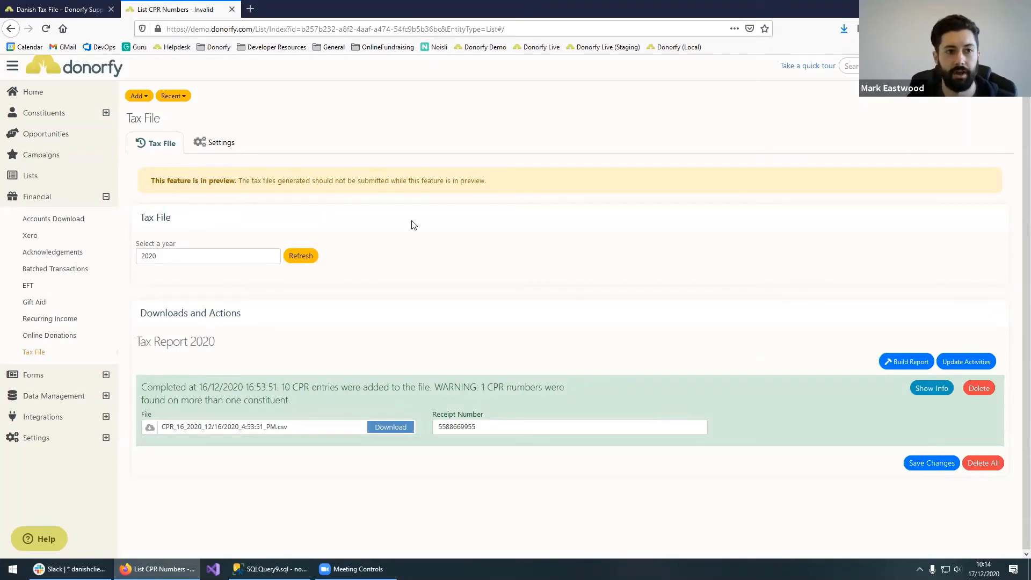
Step: Open the recently viewed constituent's timeline and start adding a new transaction
left_click(173, 97)
left_click(179, 166)
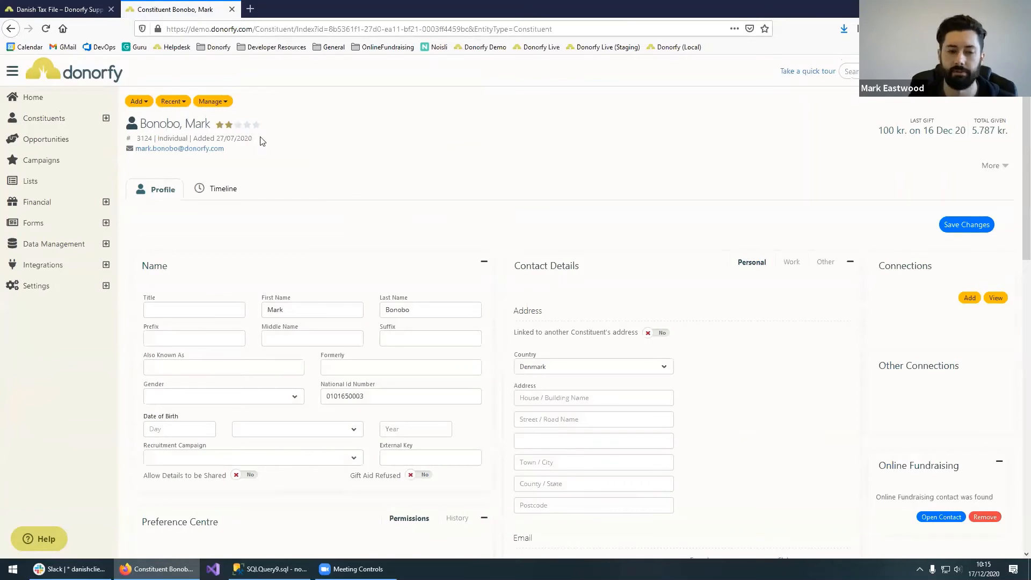
left_click(216, 188)
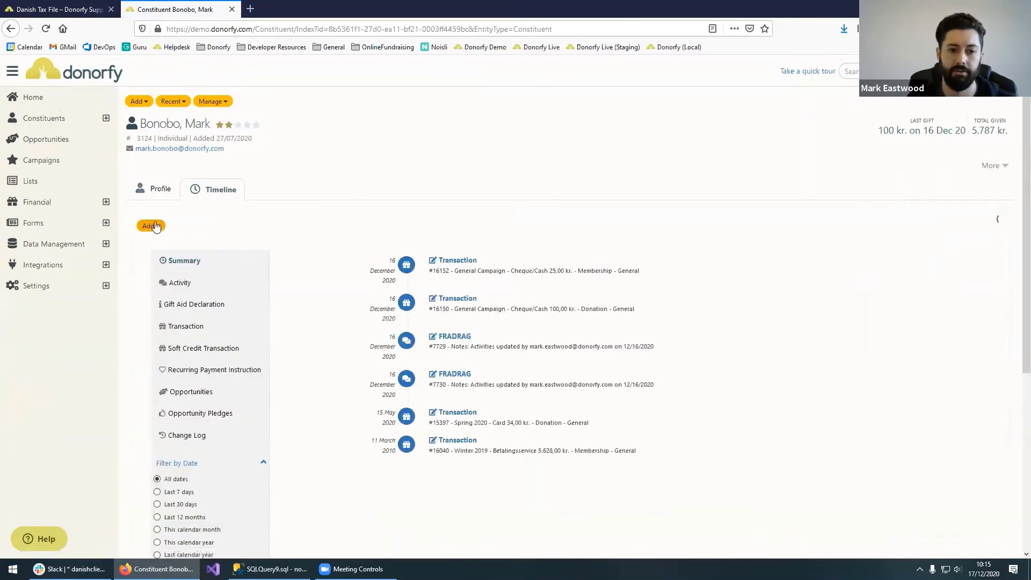
left_click(150, 226)
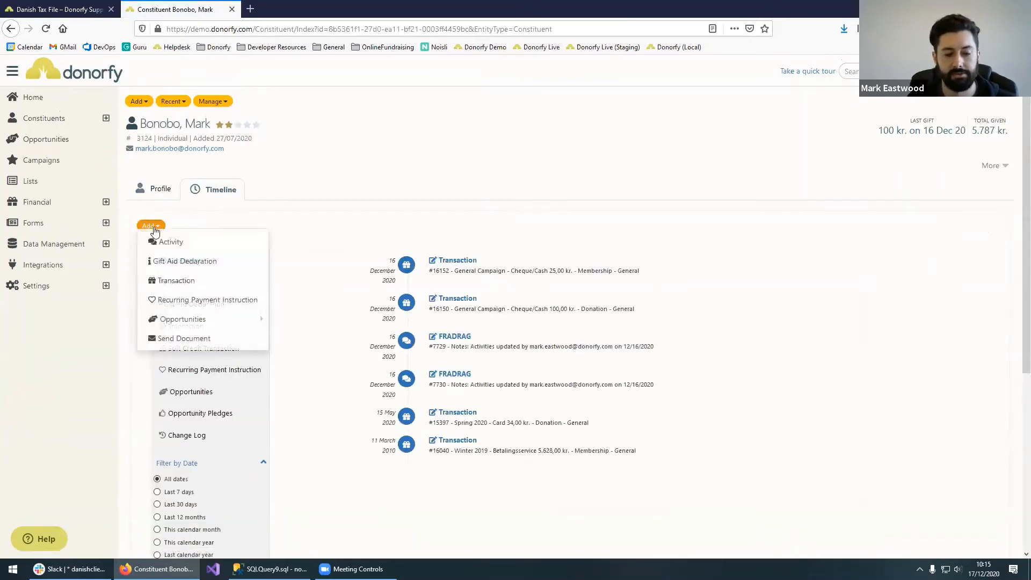
left_click(176, 281)
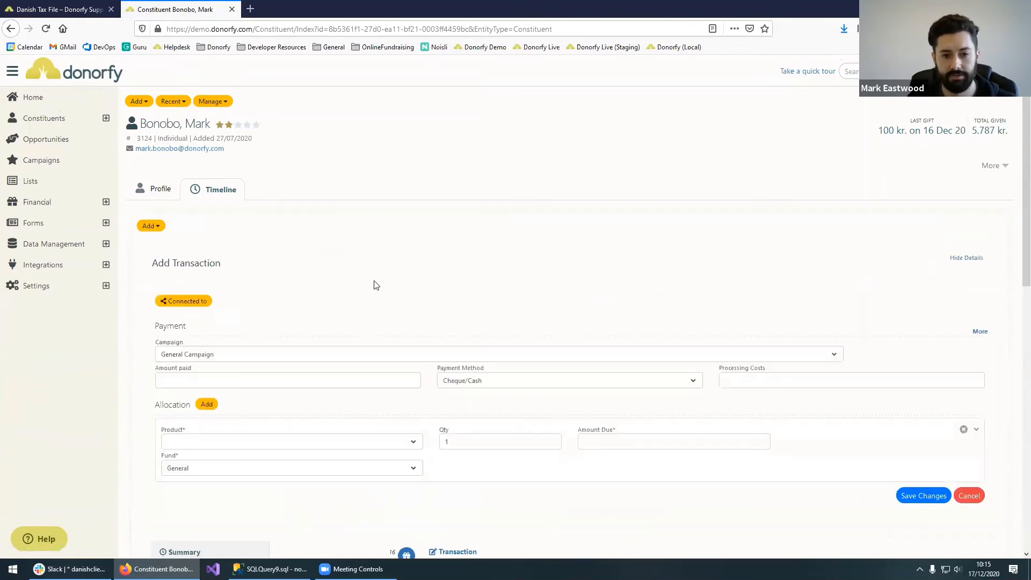
Step: Save a 50 kr. Donation transaction for the constituent, then return to the Tax File page
scroll(307, 303, "down", 3)
scroll(280, 282, "down", 1)
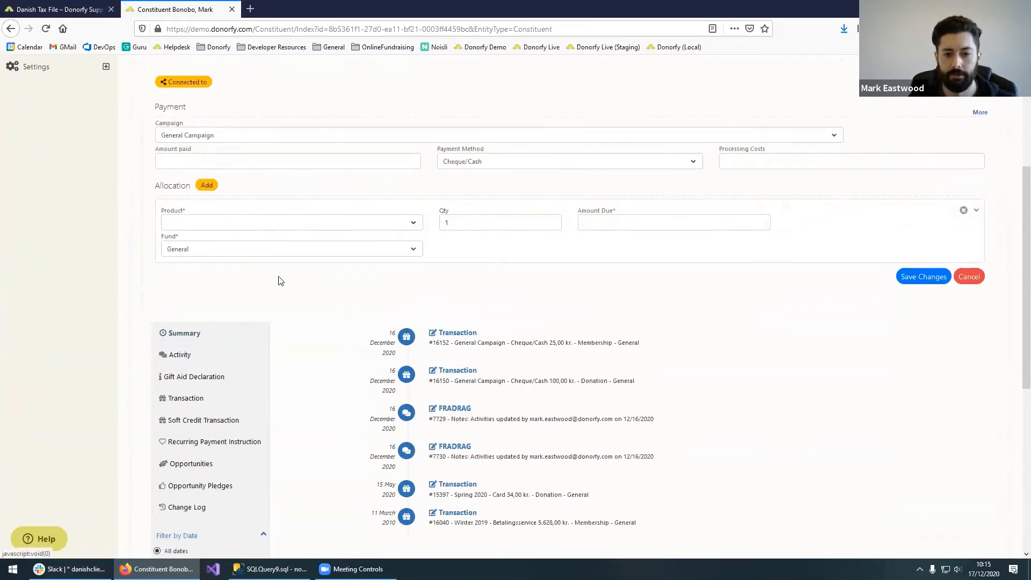
scroll(306, 357, "up", 1)
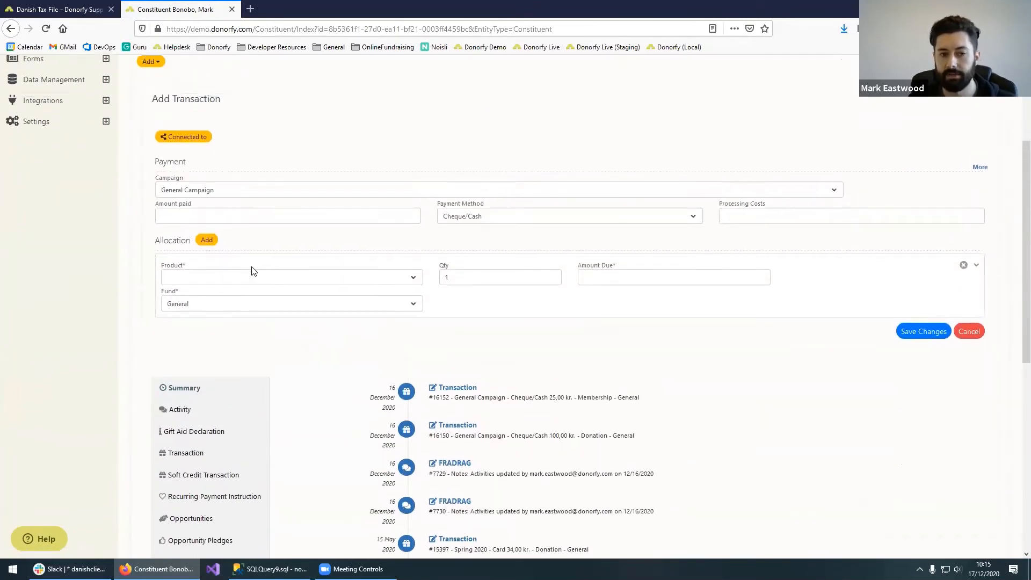
left_click(245, 215)
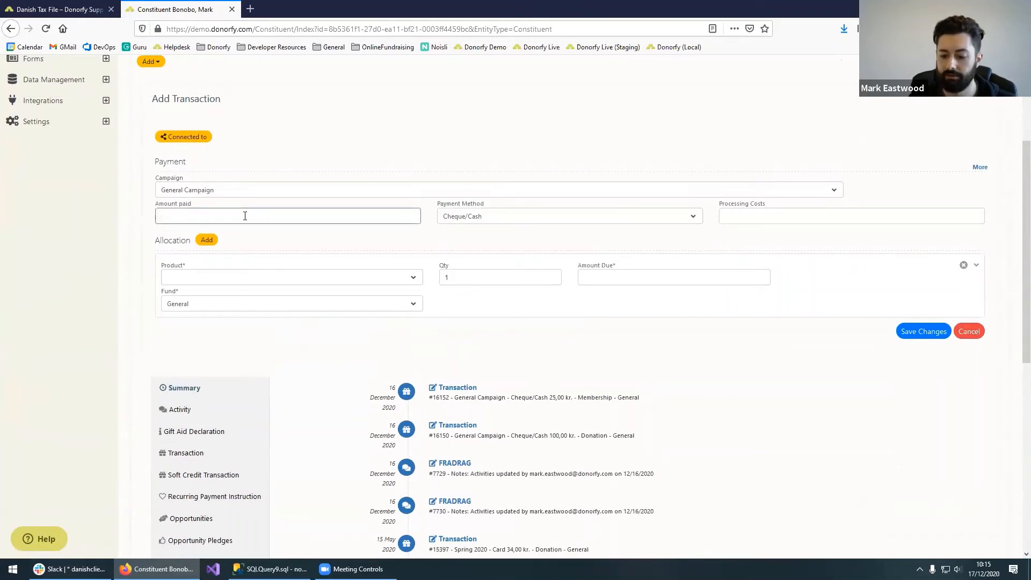
type("50")
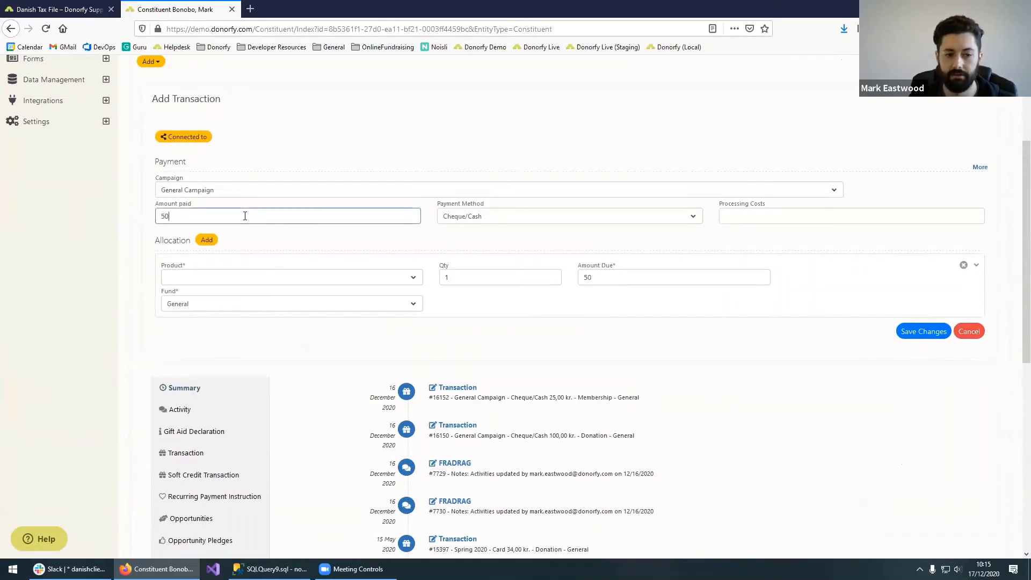
left_click(287, 279)
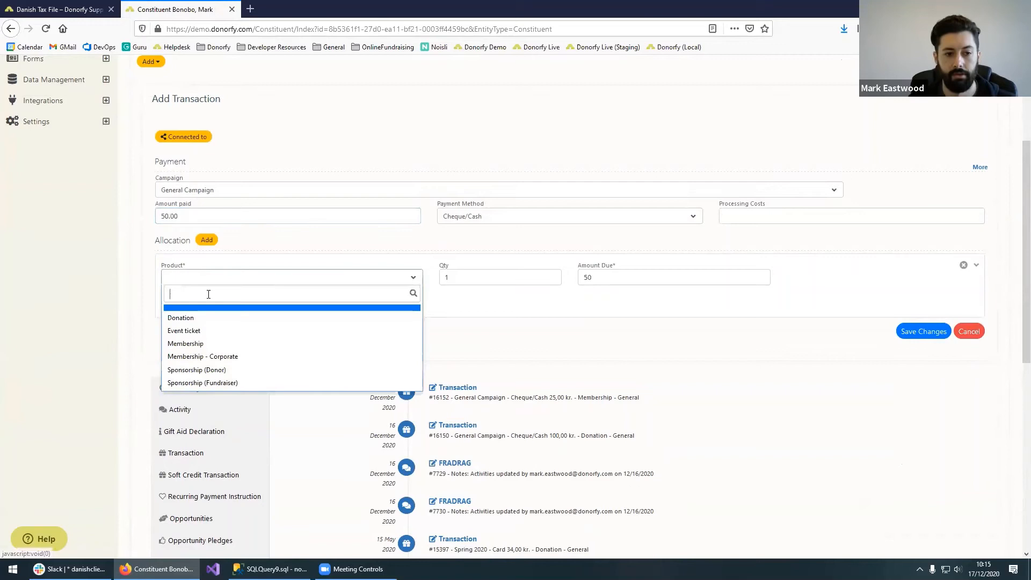
left_click(188, 319)
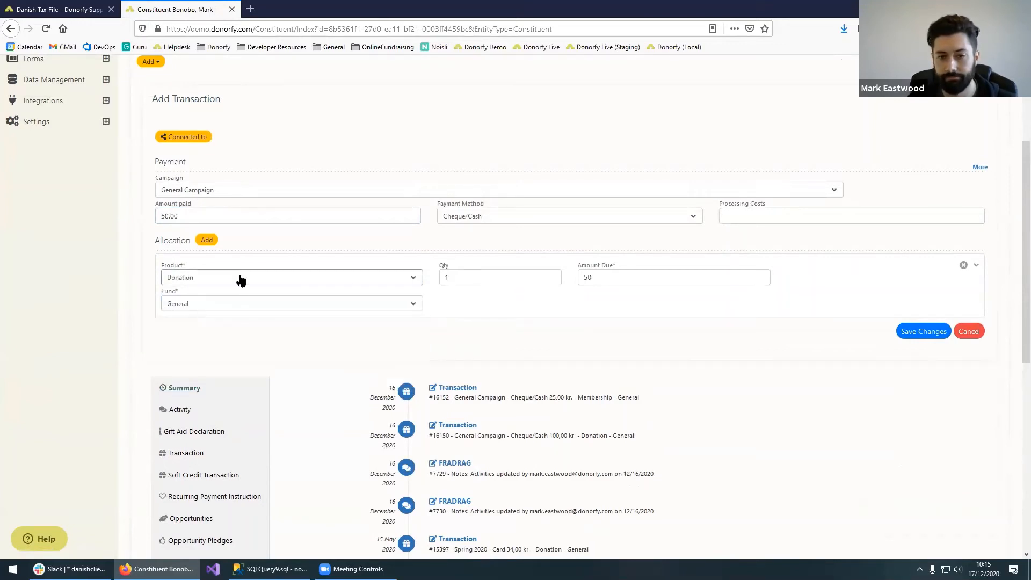
left_click(924, 334)
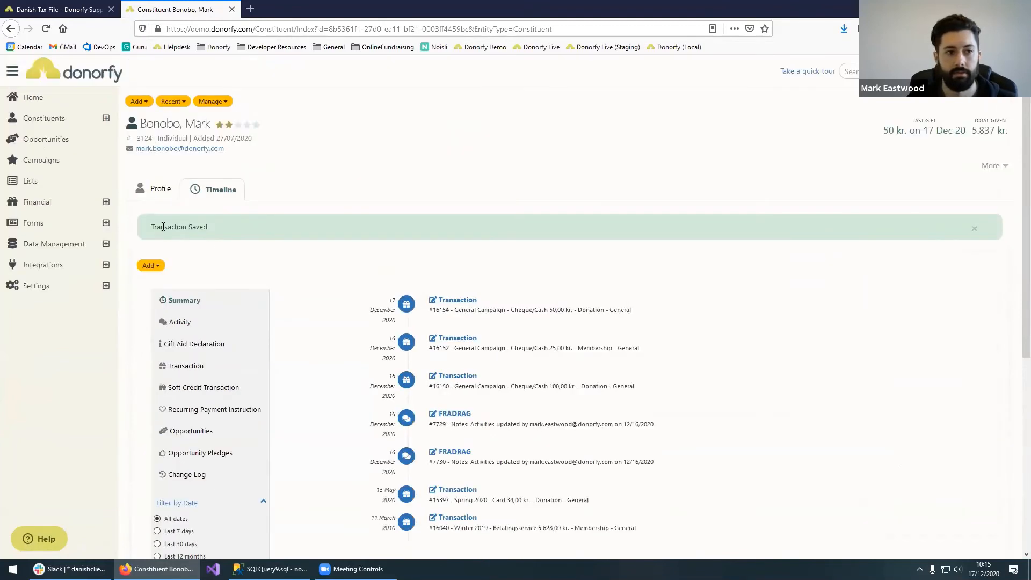
left_click(105, 202)
left_click(30, 357)
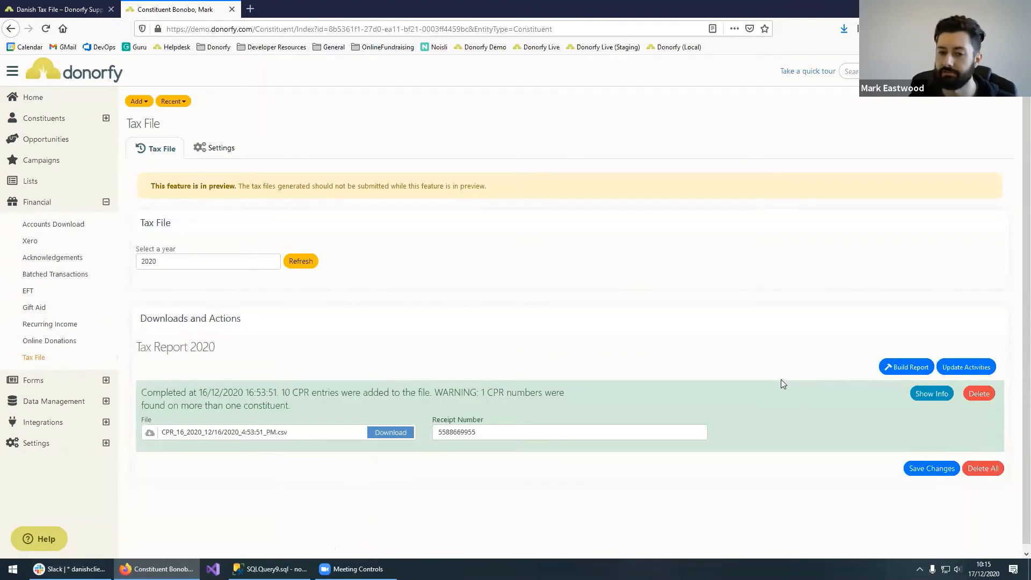
Step: Rebuild the 2020 tax report and refresh to show the second completed CSV with 1 CPR entry
left_click(897, 369)
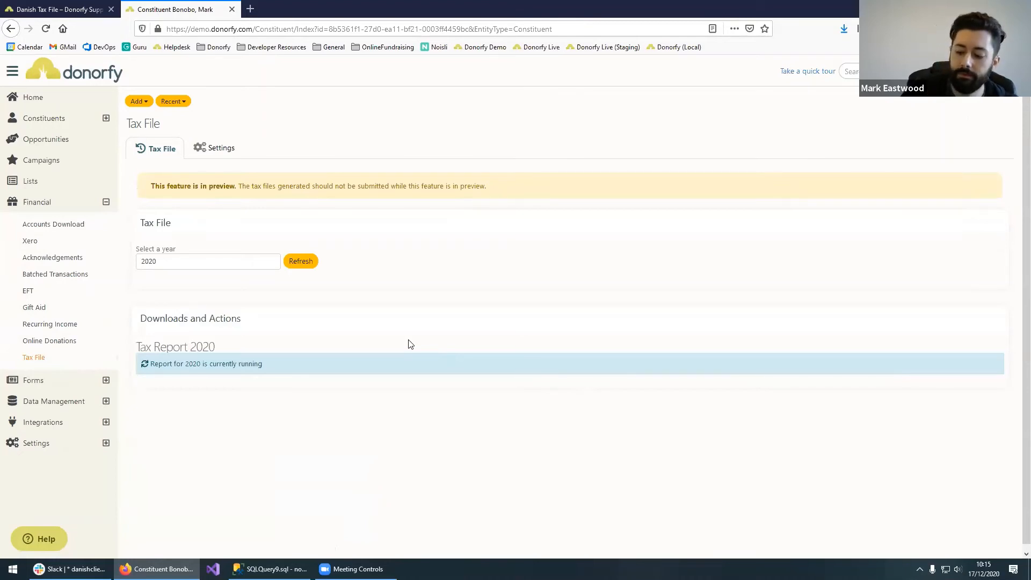
left_click(294, 261)
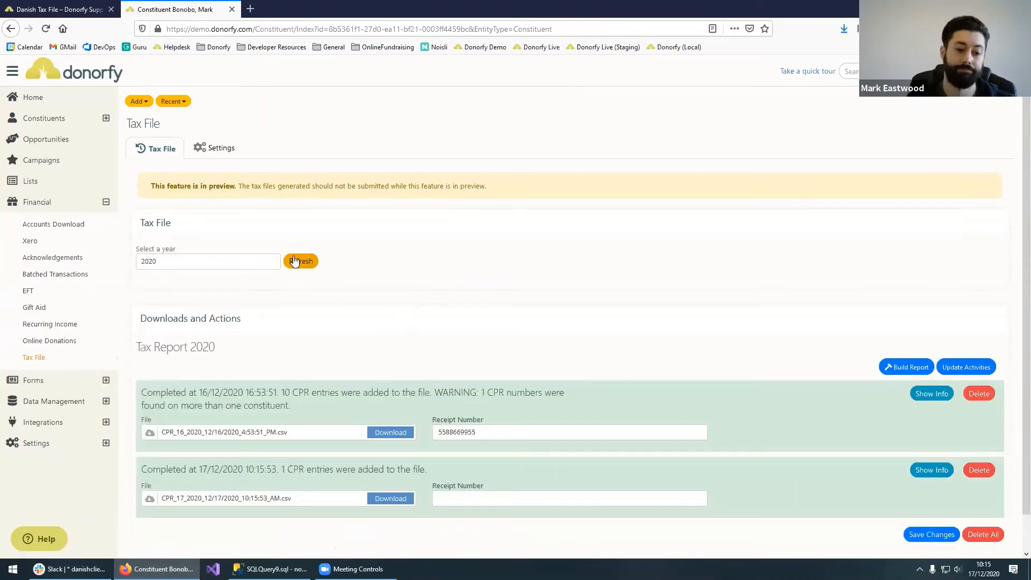
scroll(285, 296, "down", 2)
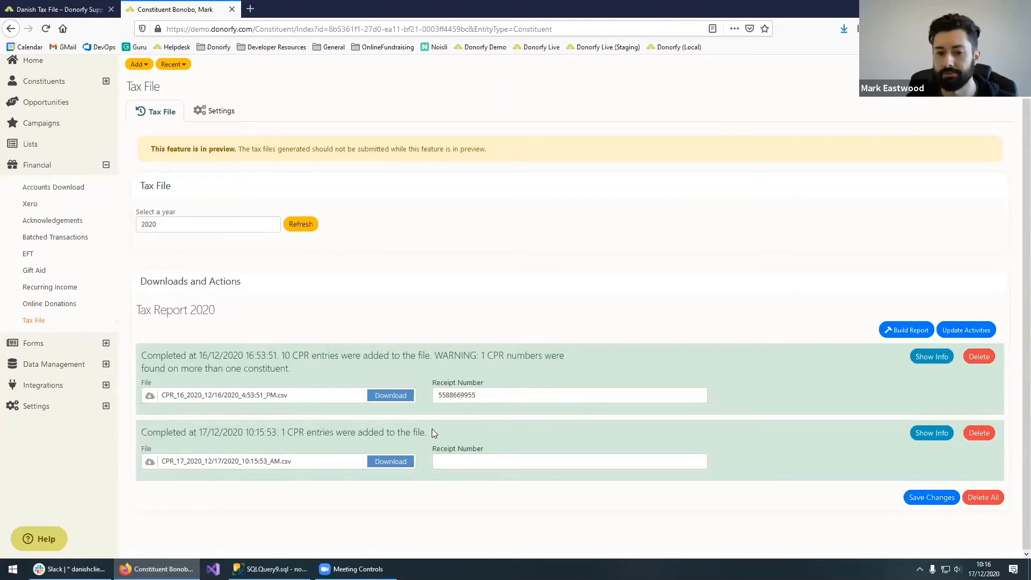
Step: Open the newest 2020 tax report CSV in Notepad and inspect its 3124 line with the 50 donation
left_click(386, 465)
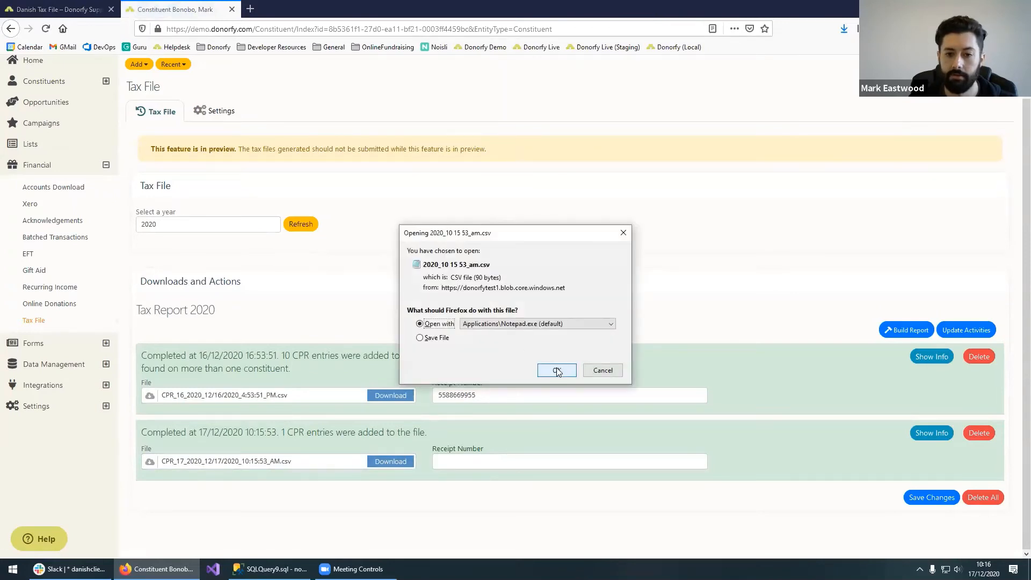
left_click(553, 369)
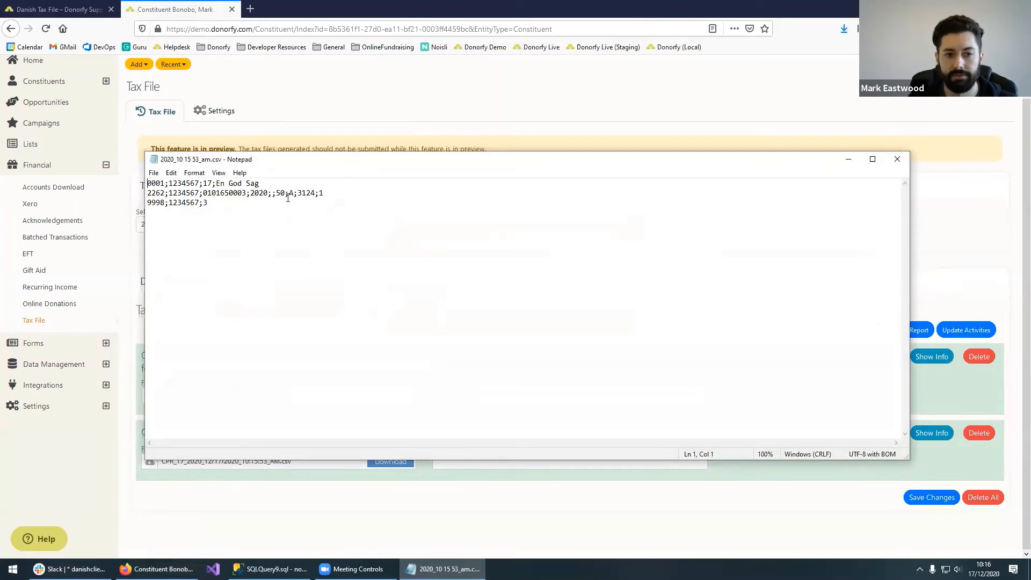
left_click_drag(315, 193, 290, 191)
key("End")
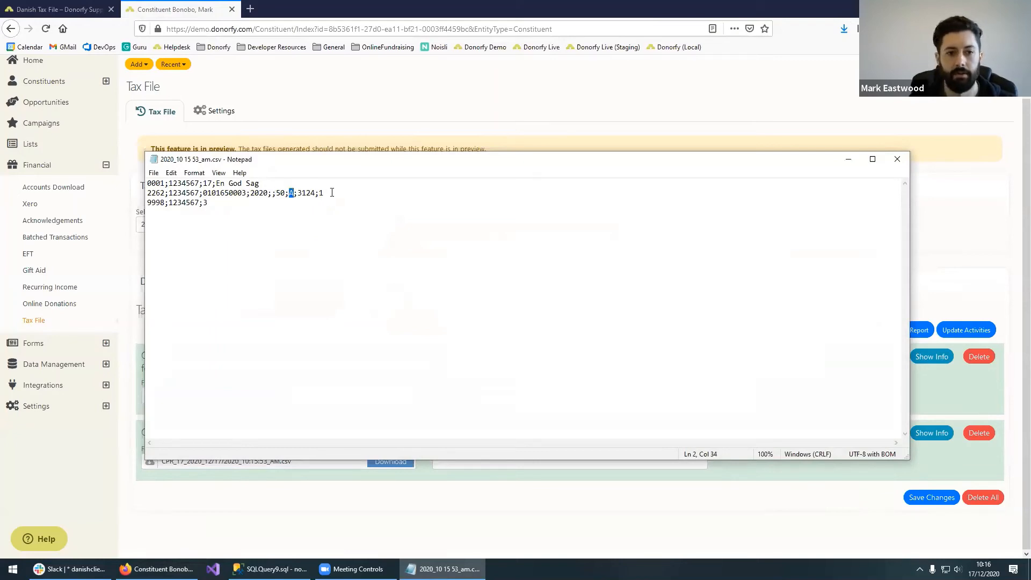
left_click(332, 192)
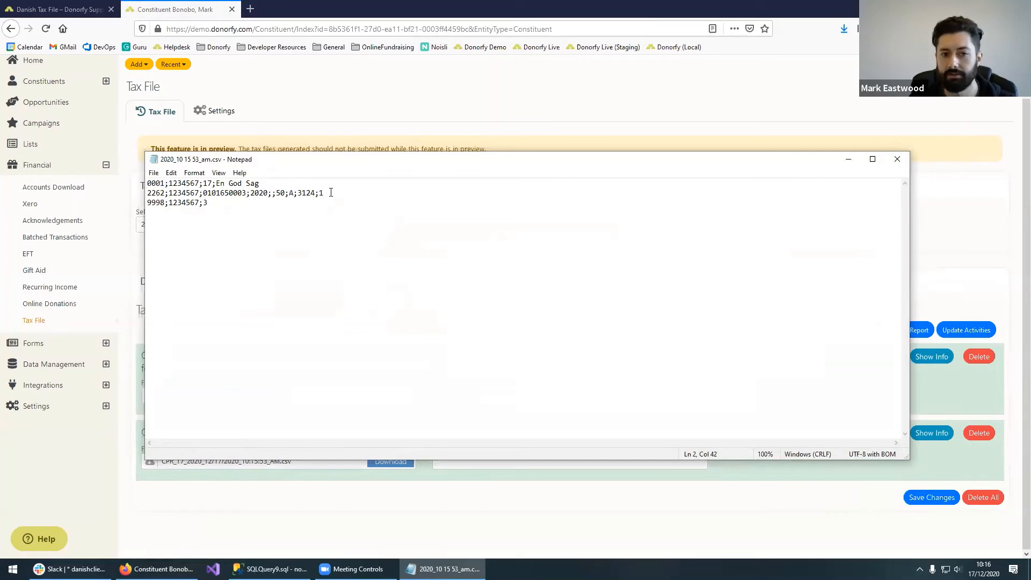
left_click_drag(322, 191, 320, 191)
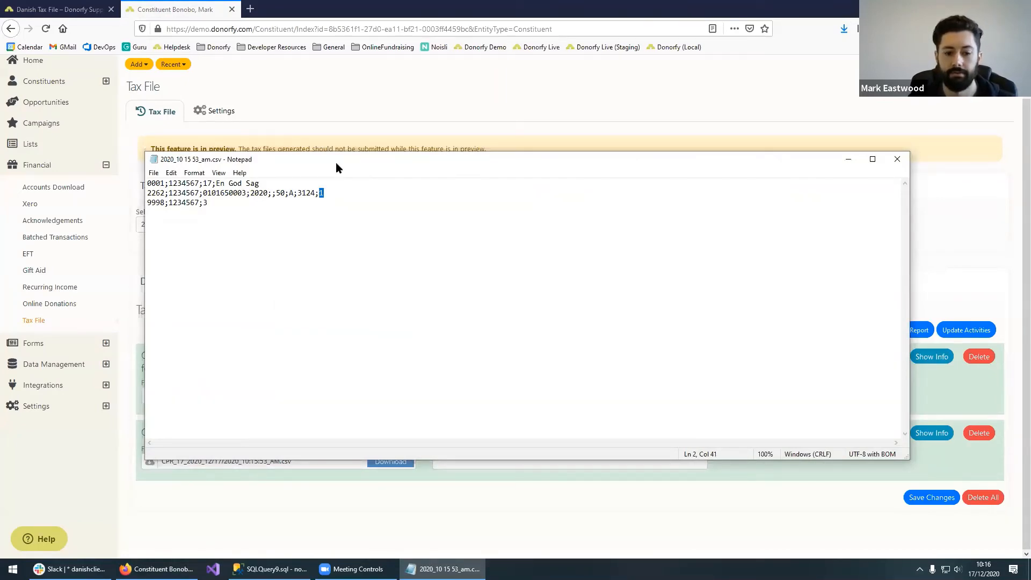
left_click_drag(336, 164, 319, 242)
left_click(352, 209)
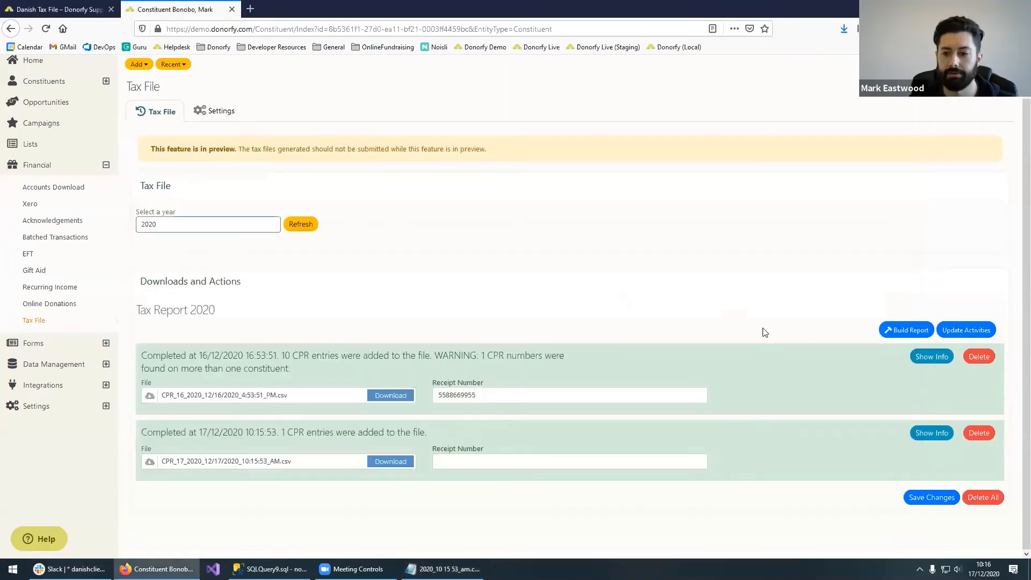
Step: Open the earlier 2020 tax report in Notepad and stack it above the newer one
left_click(391, 395)
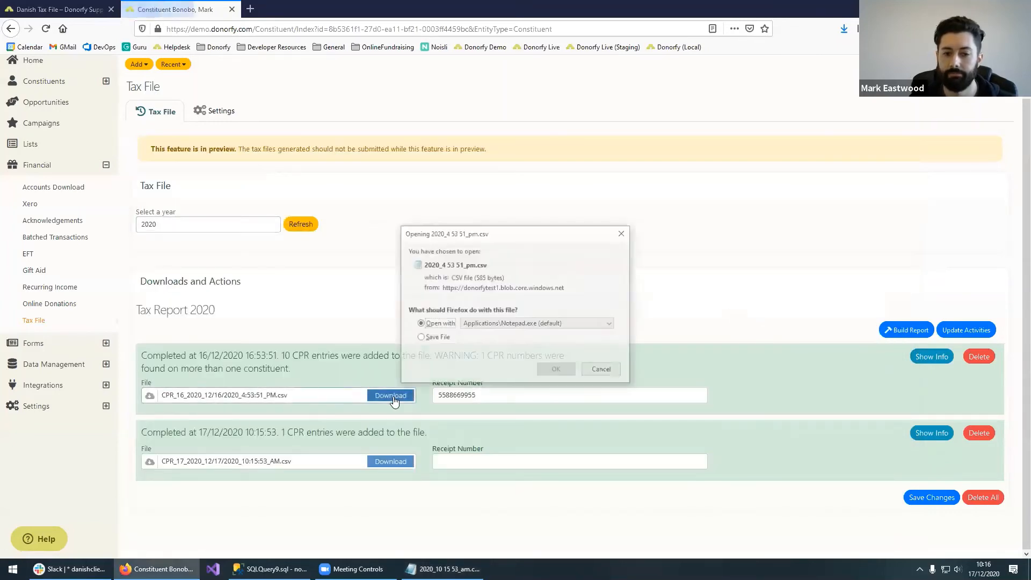
left_click(568, 372)
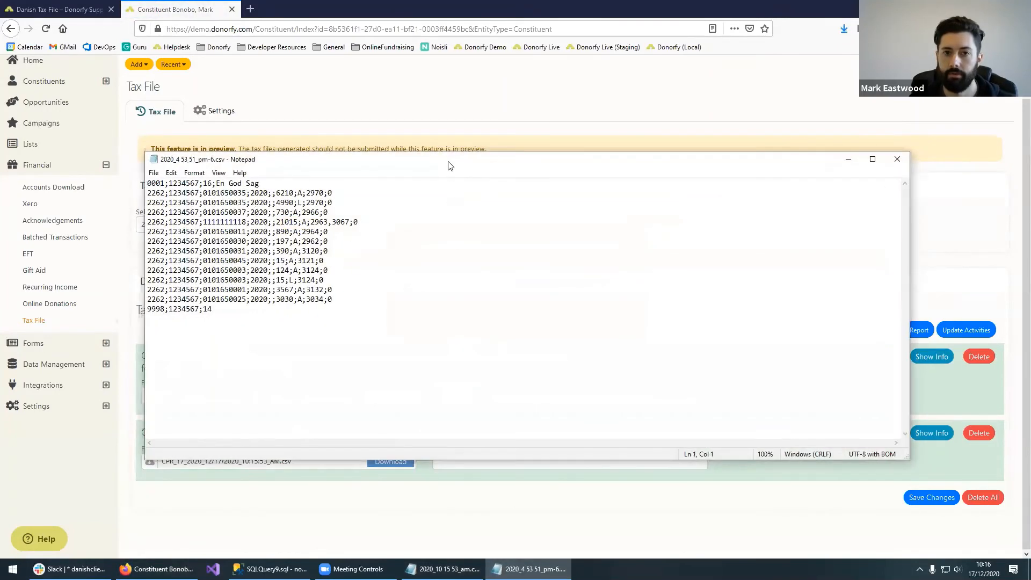
left_click_drag(450, 165, 443, 29)
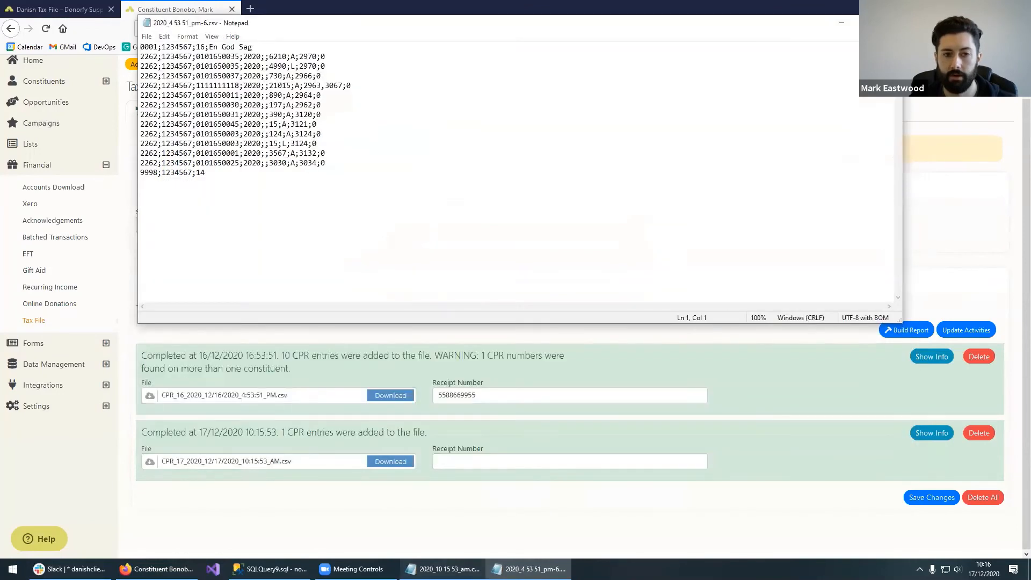
left_click(449, 568)
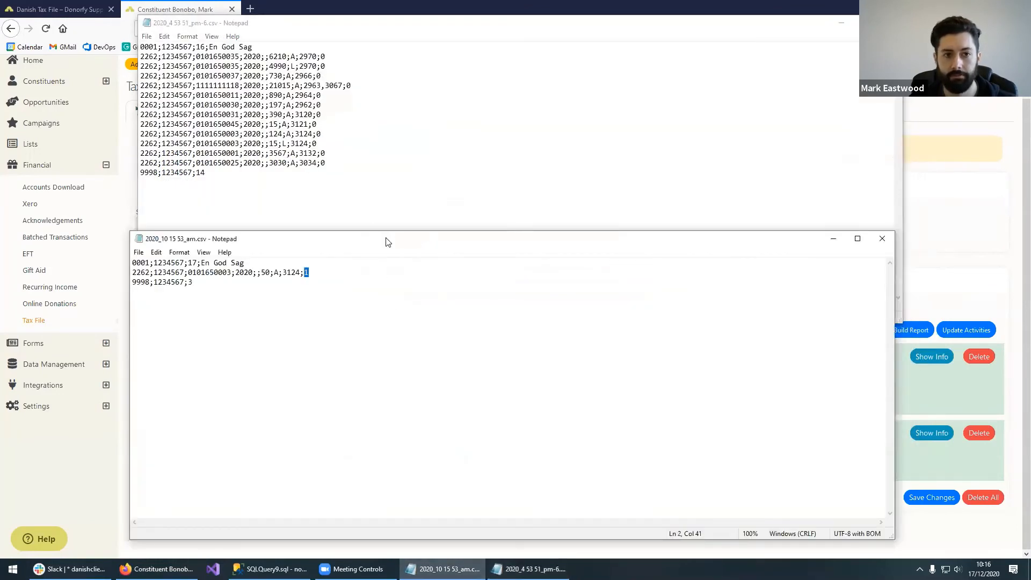
left_click_drag(377, 239, 383, 255)
left_click_drag(329, 144, 333, 128)
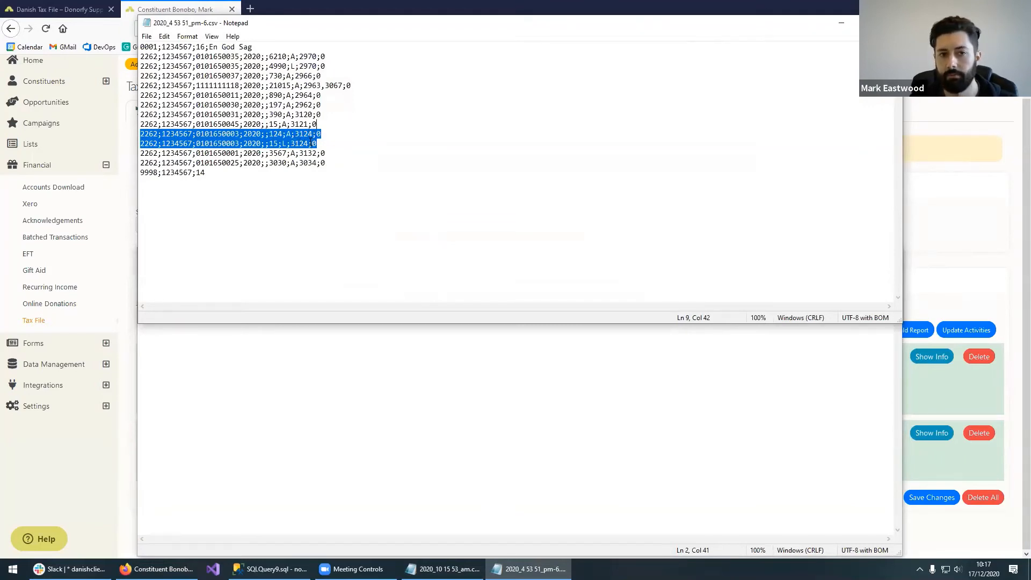
left_click(325, 134)
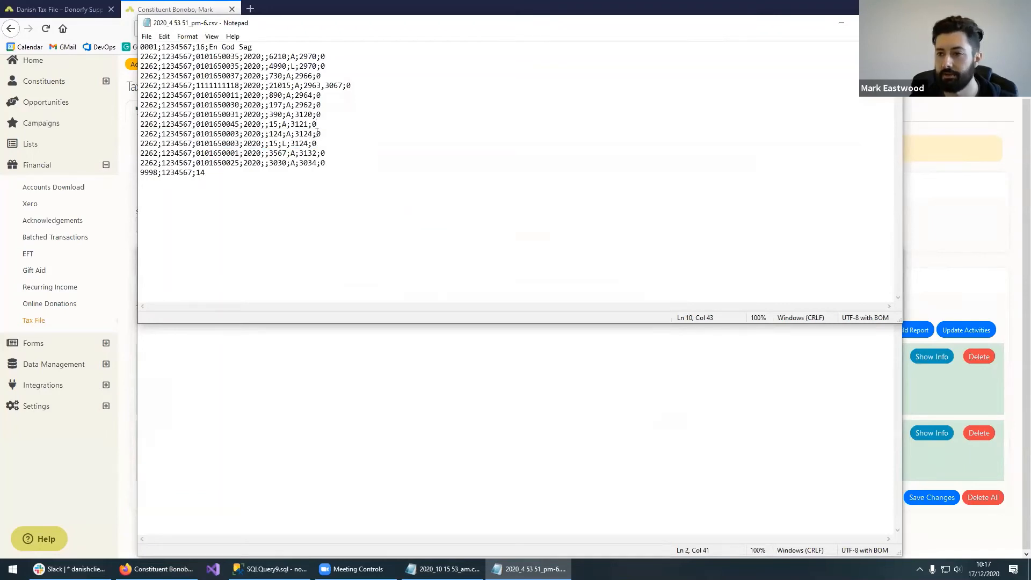
left_click_drag(323, 134, 314, 143)
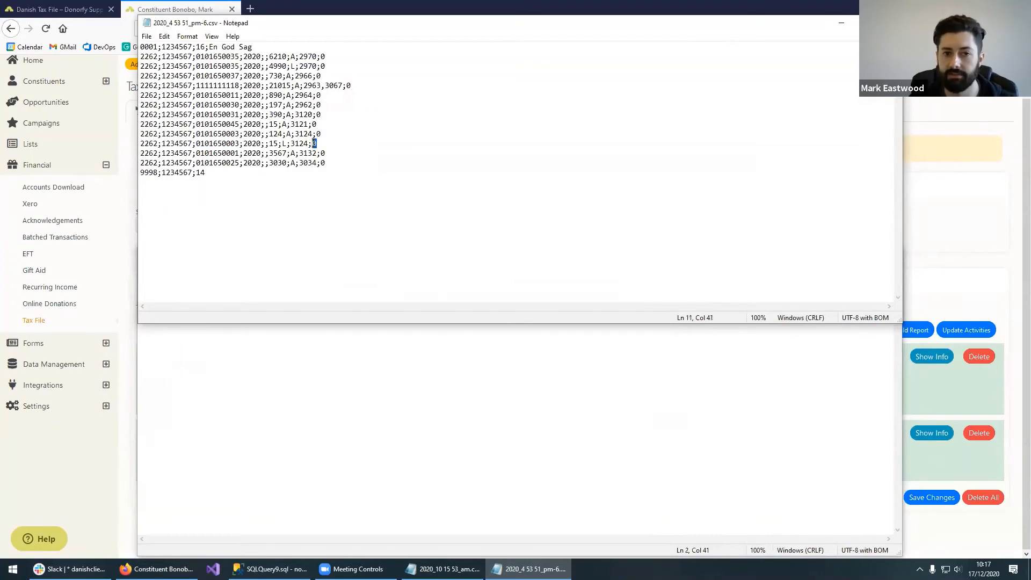
left_click(313, 364)
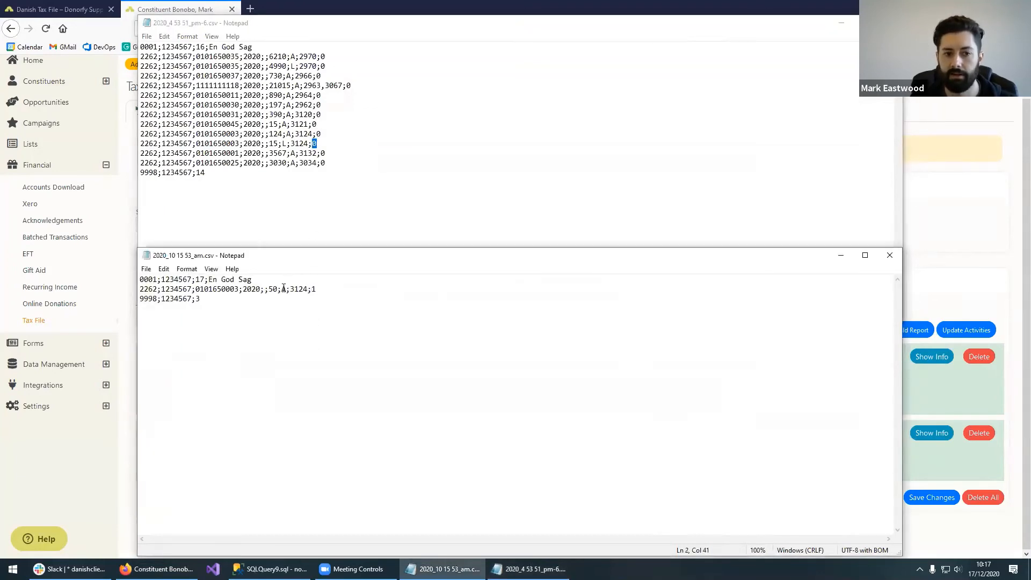
left_click_drag(279, 289, 269, 289)
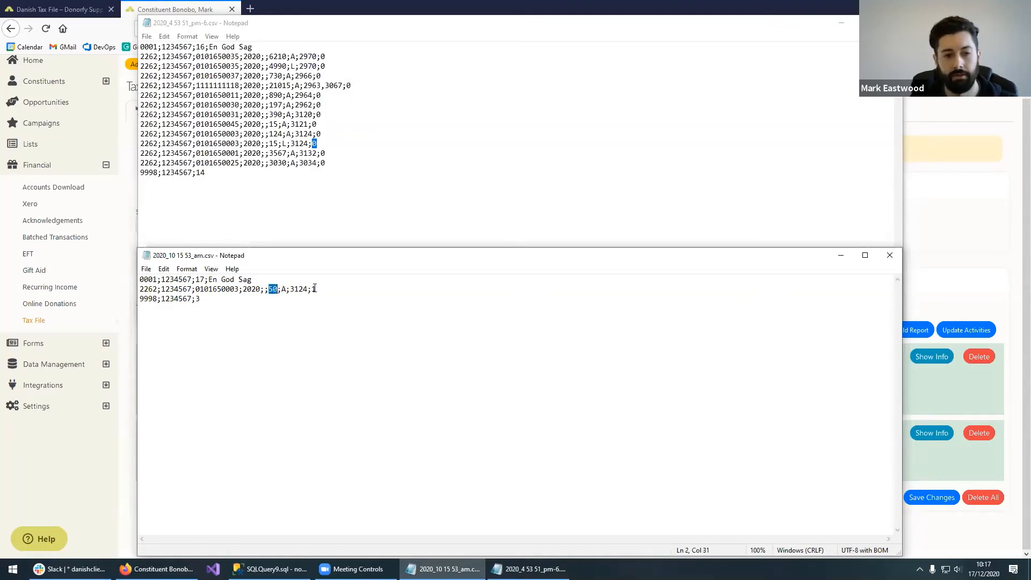
left_click(316, 289)
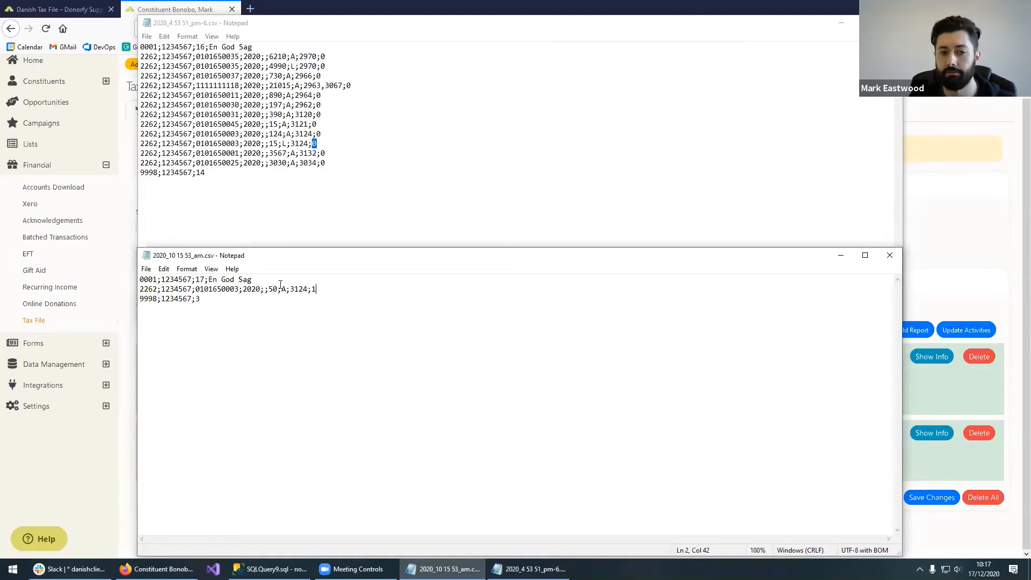
Step: Close the newer report file without saving changes
type("-")
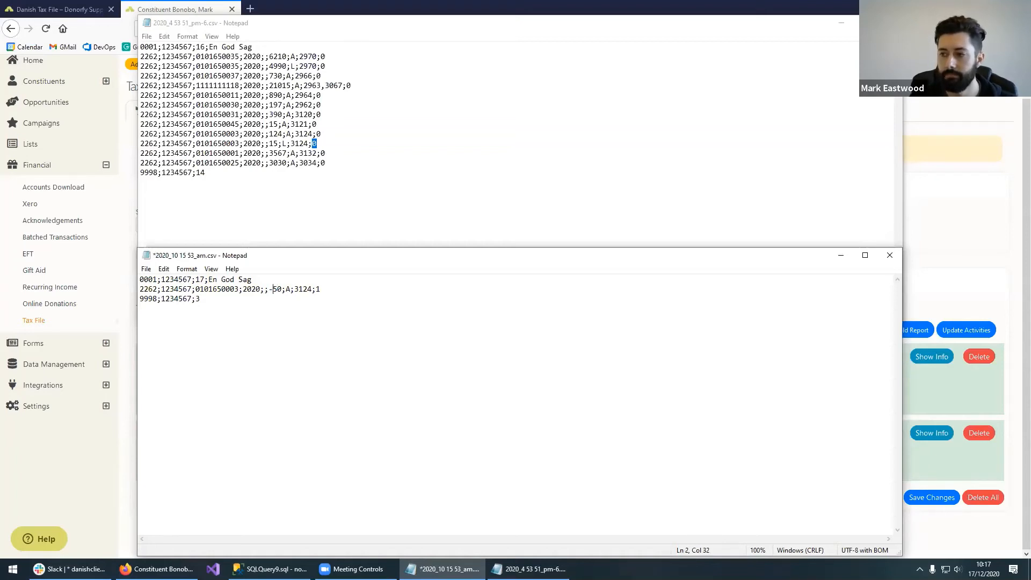
key("BackSpace")
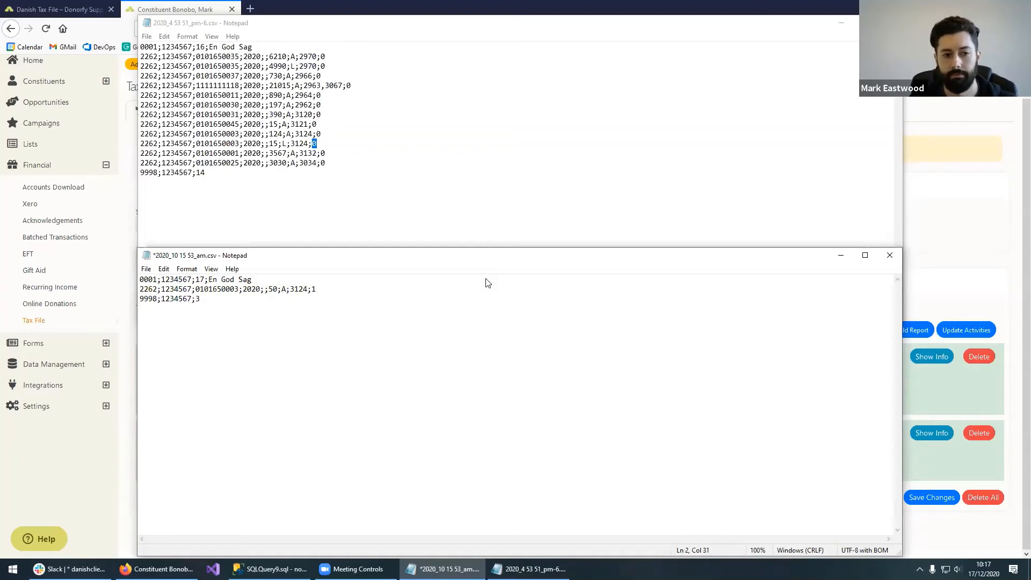
left_click(884, 253)
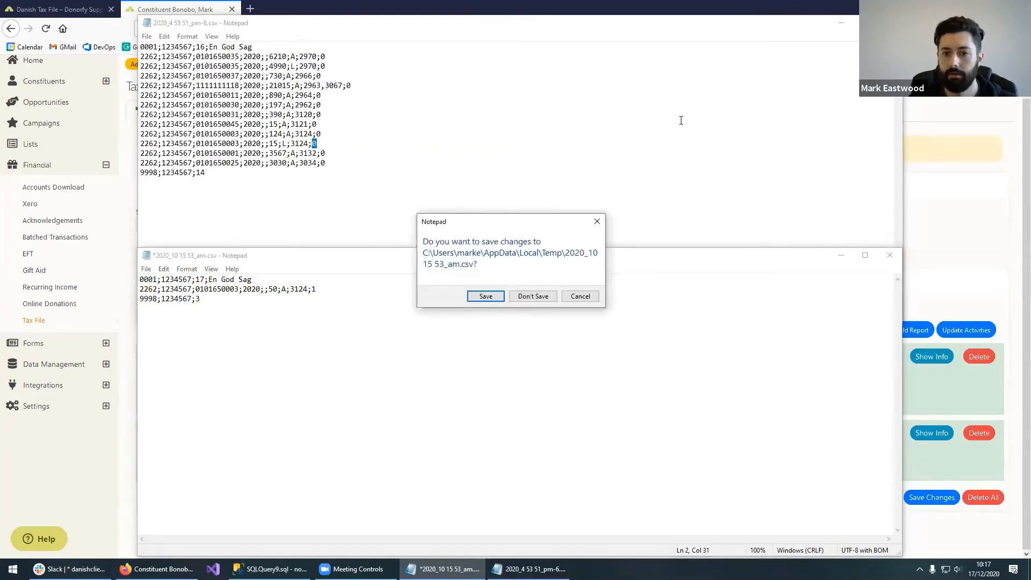
left_click(534, 296)
Step: Check the saved receipt number, then delete both existing 2020 tax reports with Delete All
left_click(890, 22)
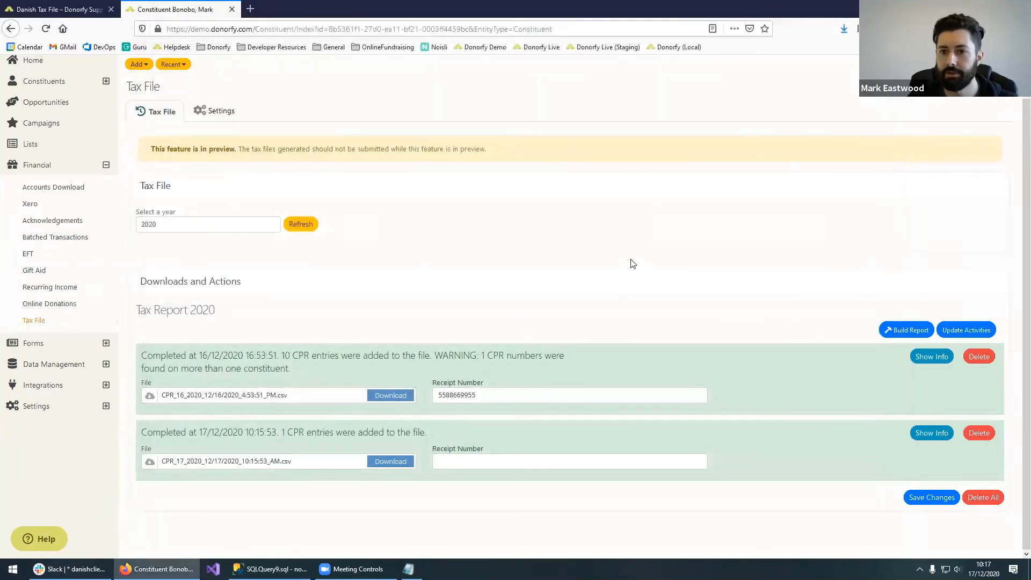
double_click(631, 392)
left_click(691, 380)
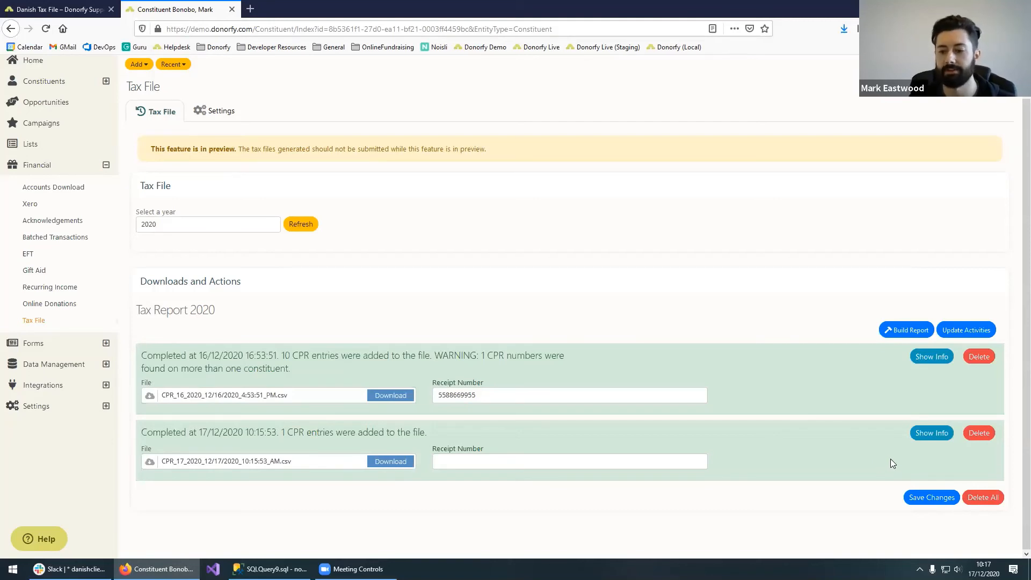
left_click(978, 498)
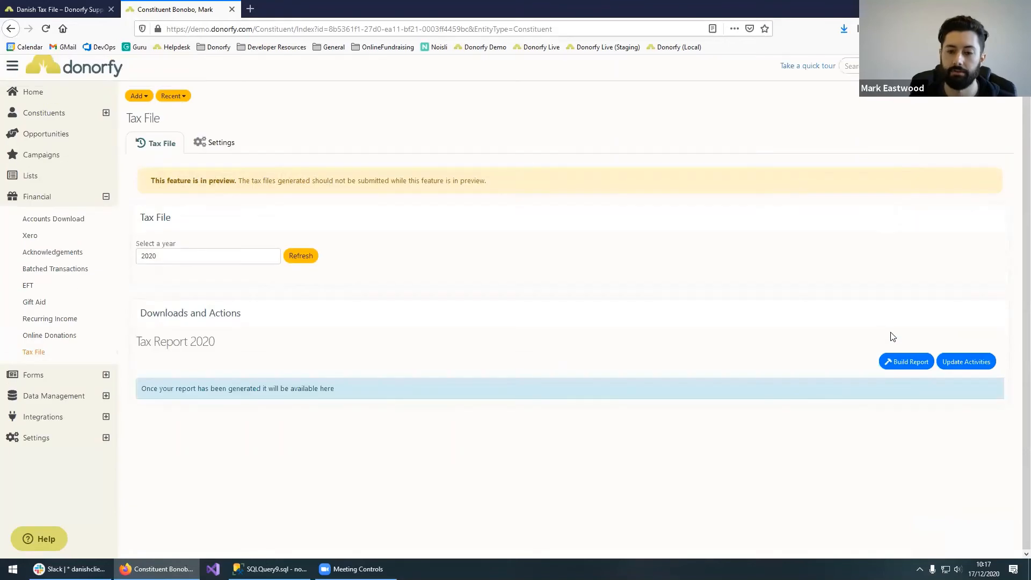
Step: Build a new 2020 tax report and refresh until the completed file with 10 CPR entries appears
left_click(903, 362)
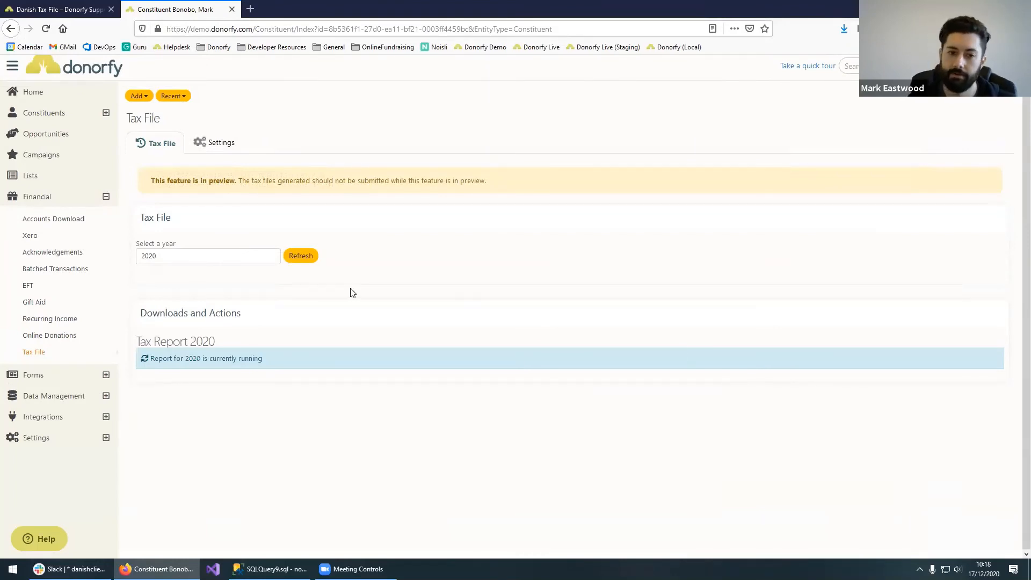
left_click(310, 261)
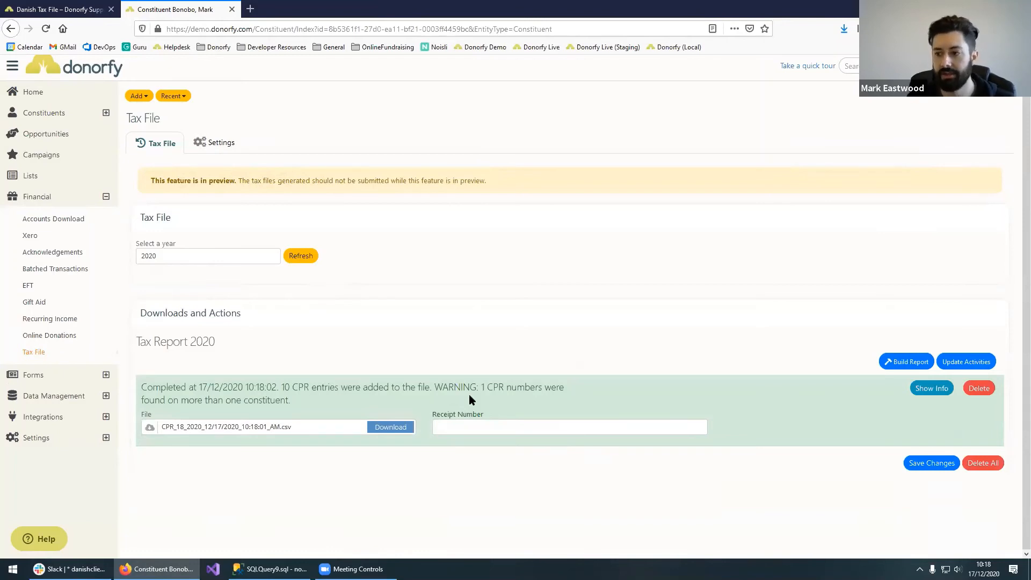
Step: Enter and save the new 2020 report's receipt number, then run Update Activities
left_click(469, 429)
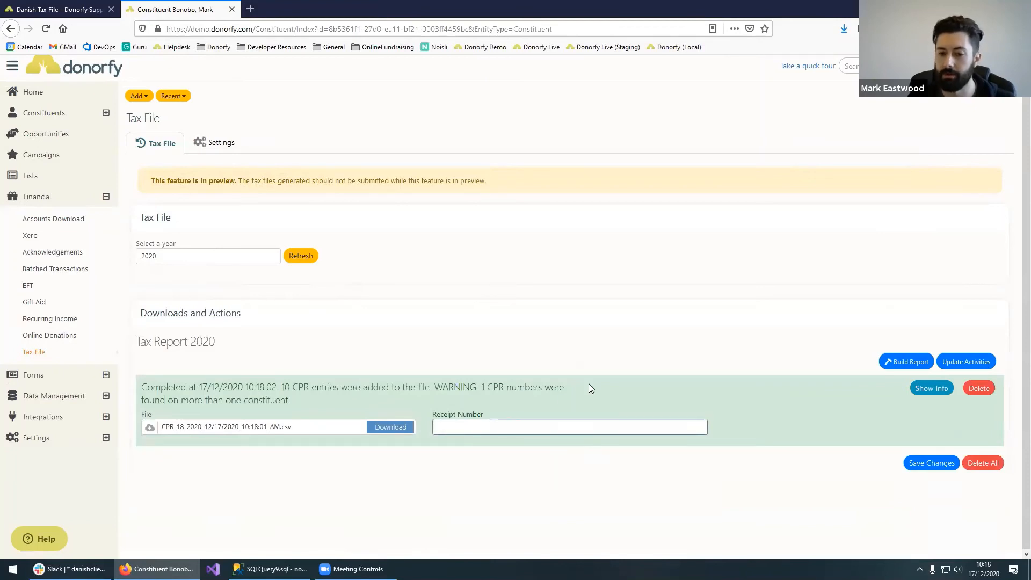
type("4564564564")
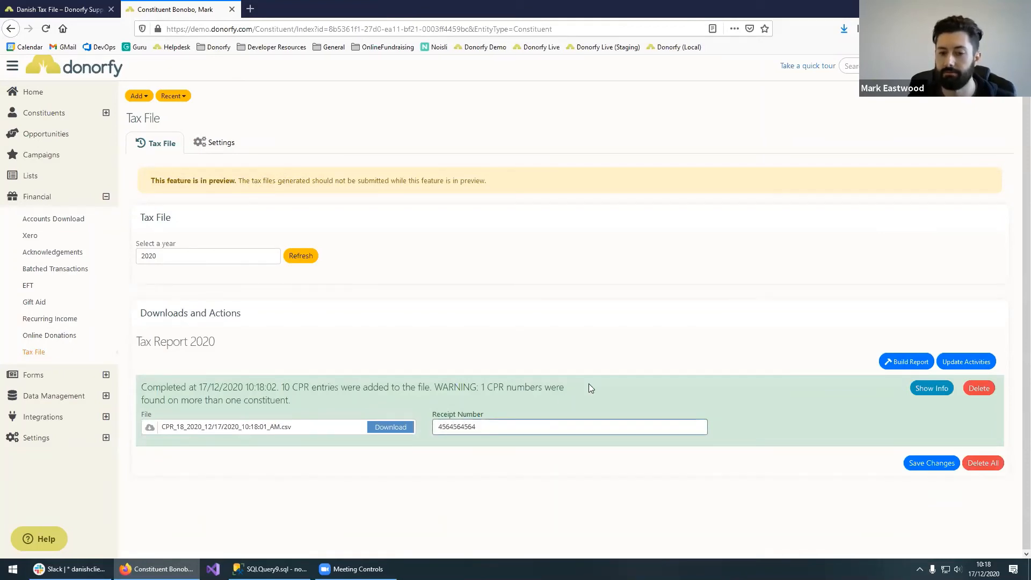
type("56")
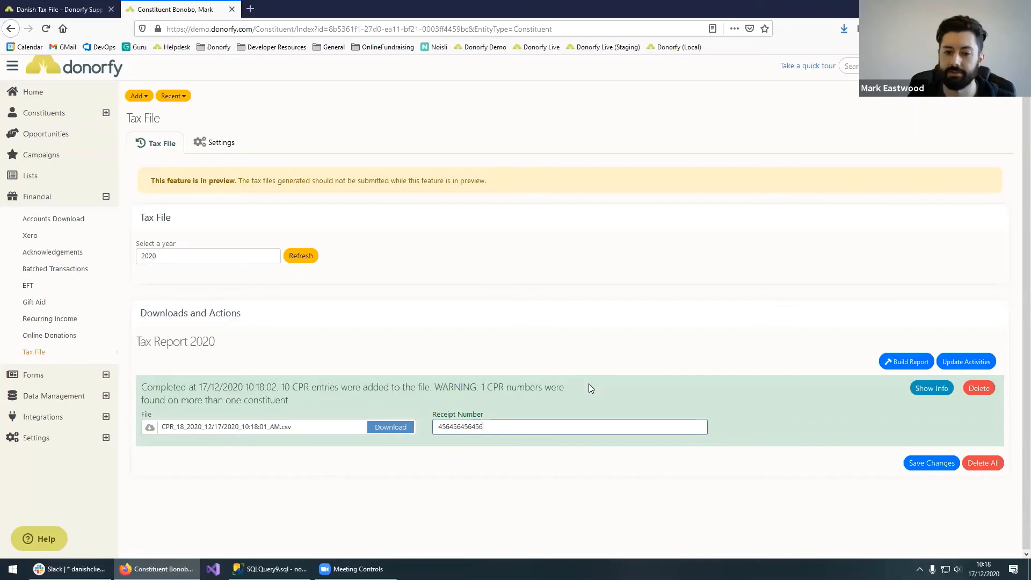
left_click(919, 465)
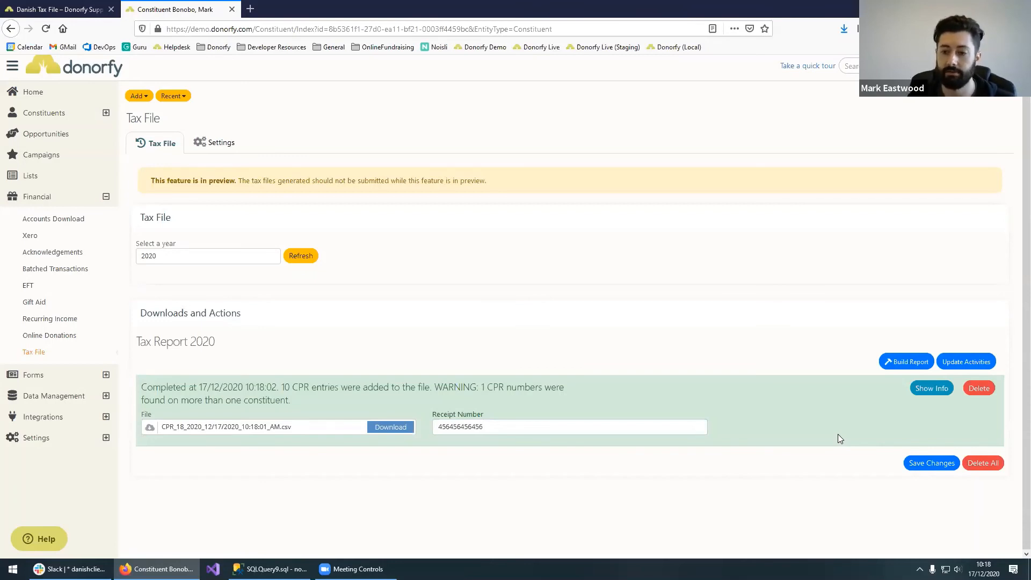
left_click(954, 366)
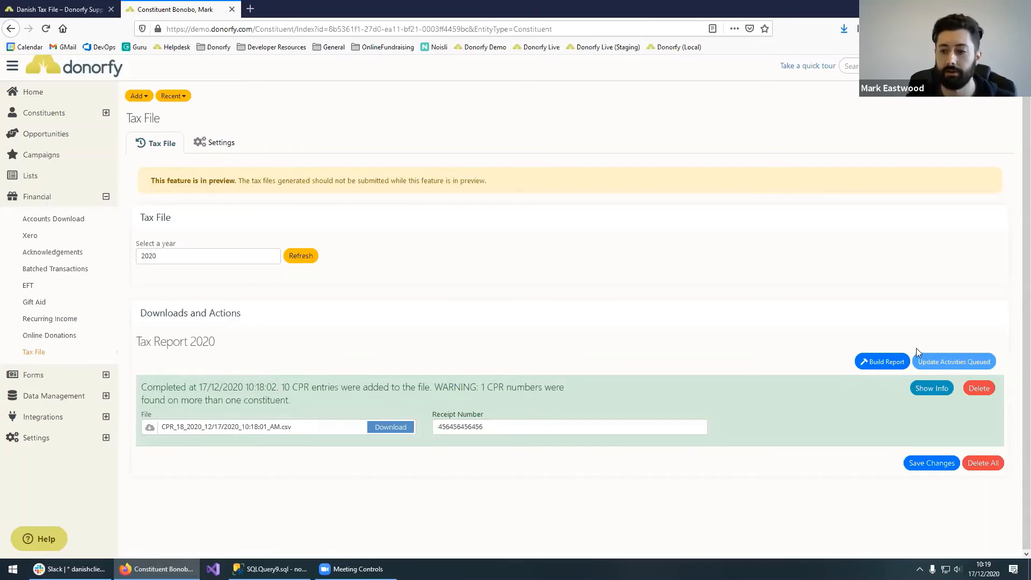
left_click(182, 97)
Step: Open the recent donor's timeline and expand the first 2020 FRADRAG activity (174.00, Common)
left_click(186, 165)
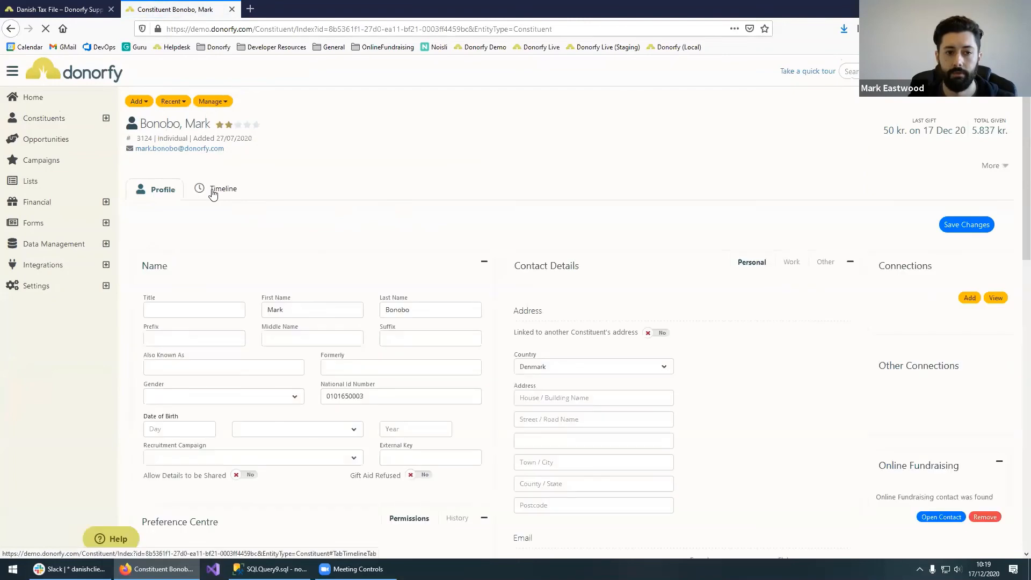
left_click(213, 192)
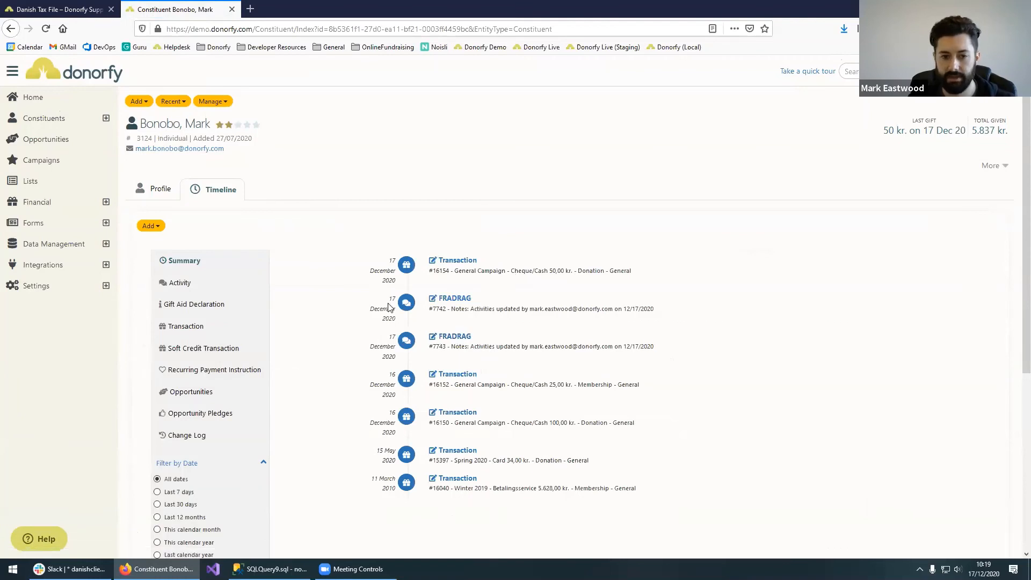
left_click(444, 298)
scroll(495, 357, "down", 4)
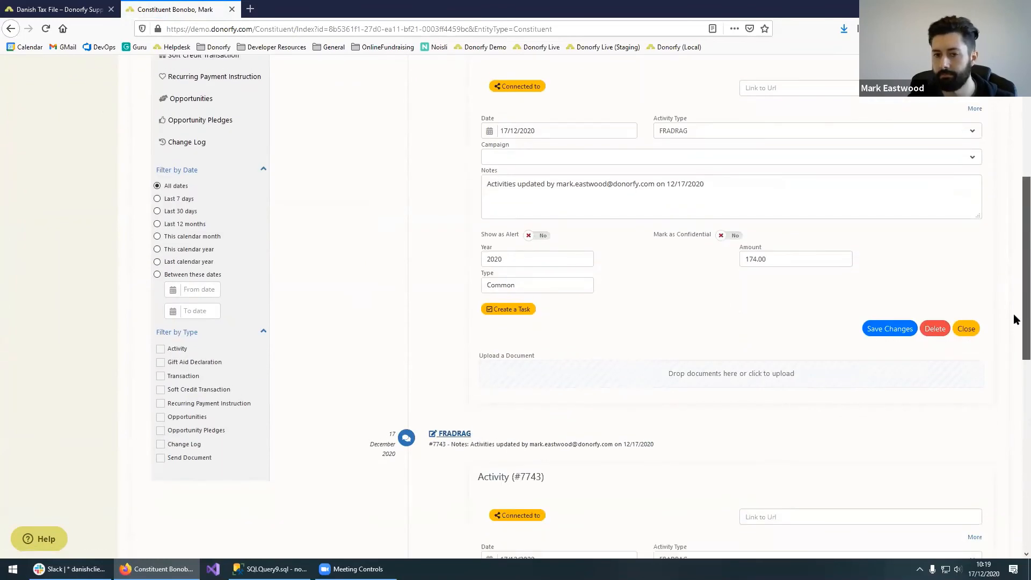
scroll(1014, 304, "up", 1)
scroll(1014, 336, "down", 1)
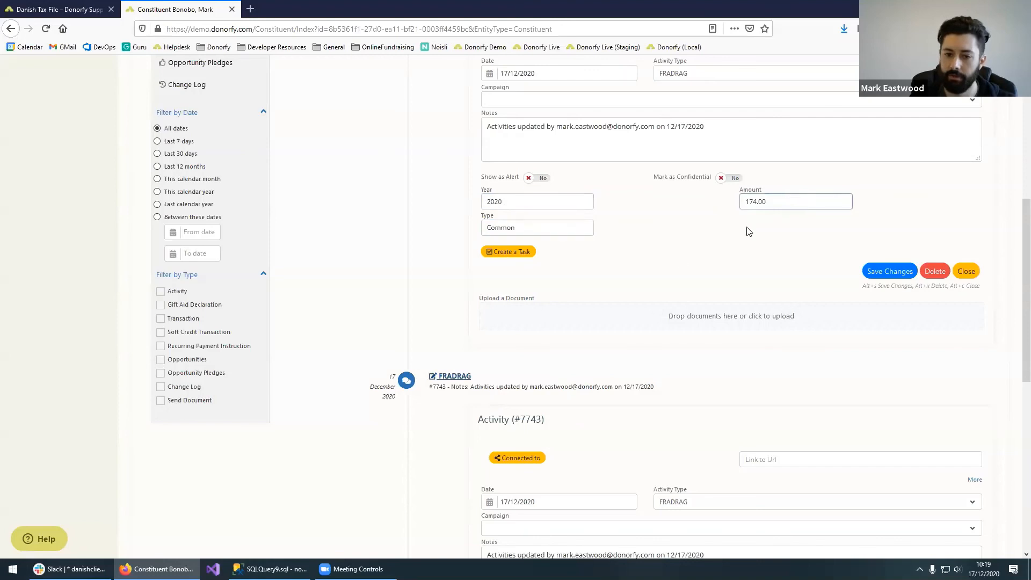
scroll(679, 257, "down", 3)
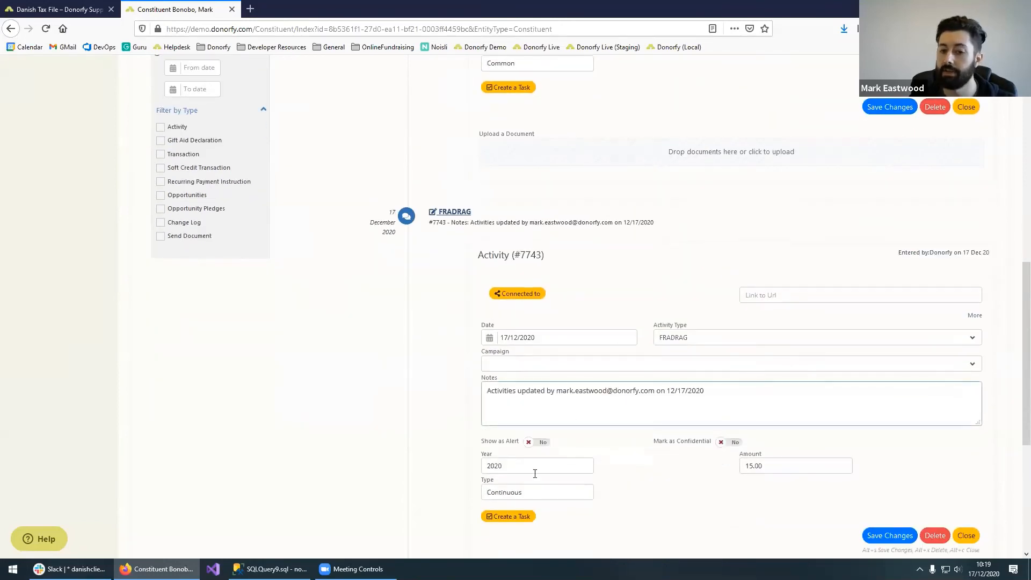
Step: Check the second FRADRAG activity's Continuous type and 15.00 amount, then return to Profile
left_click(532, 491)
left_click_drag(531, 490, 469, 495)
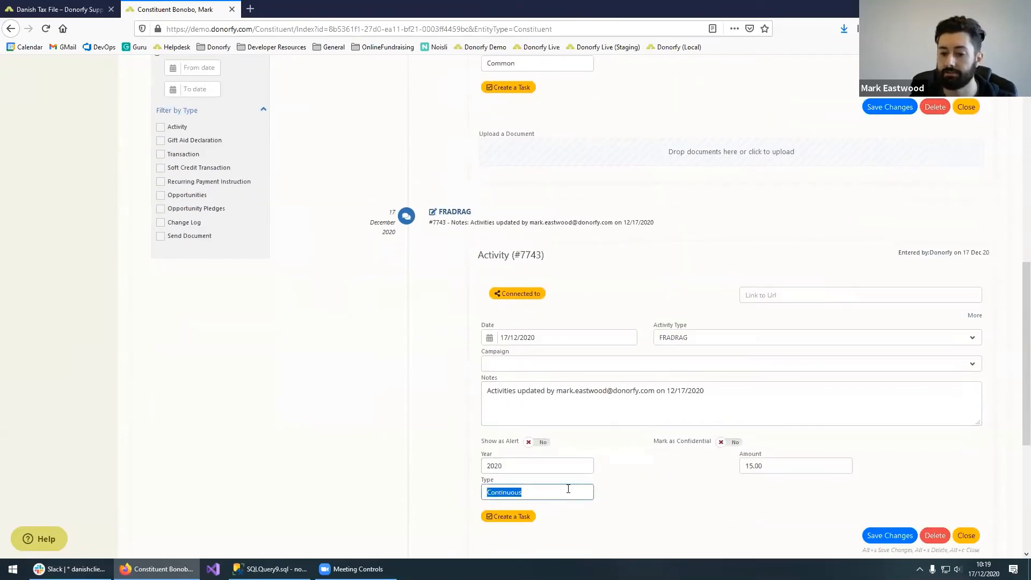
left_click(788, 466)
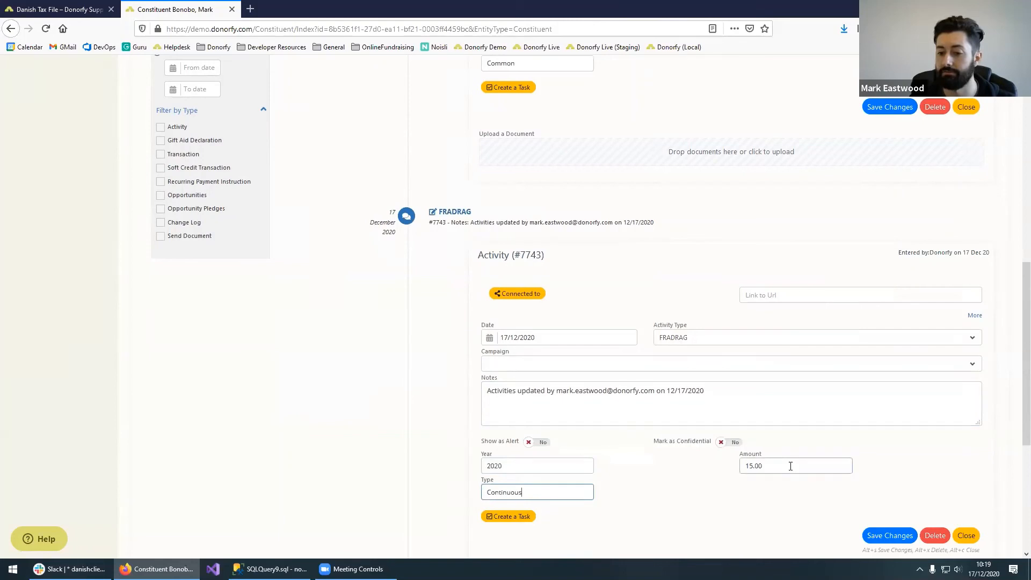
left_click(678, 509)
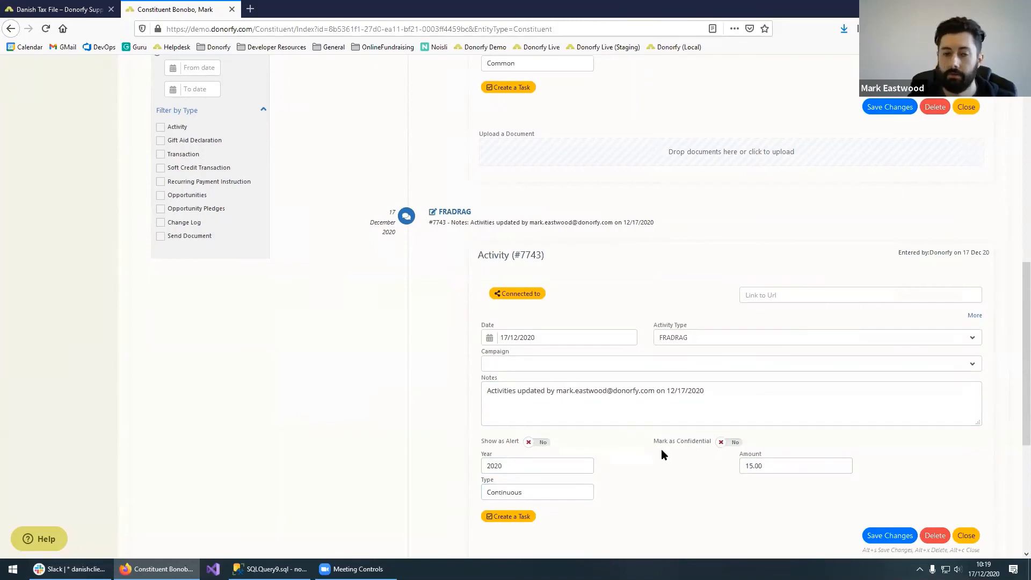
scroll(660, 454, "up", 10)
left_click(156, 191)
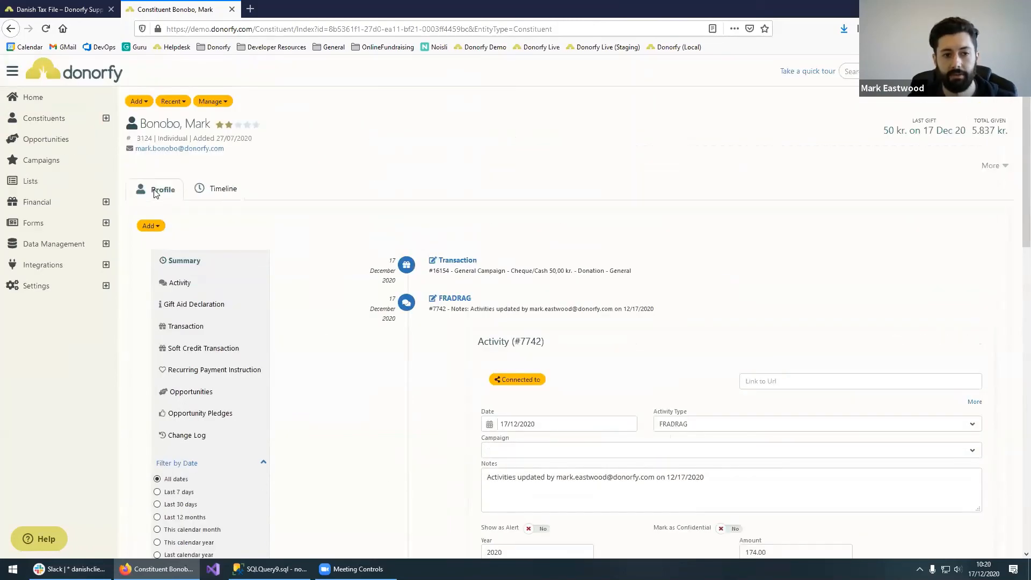
left_click(37, 202)
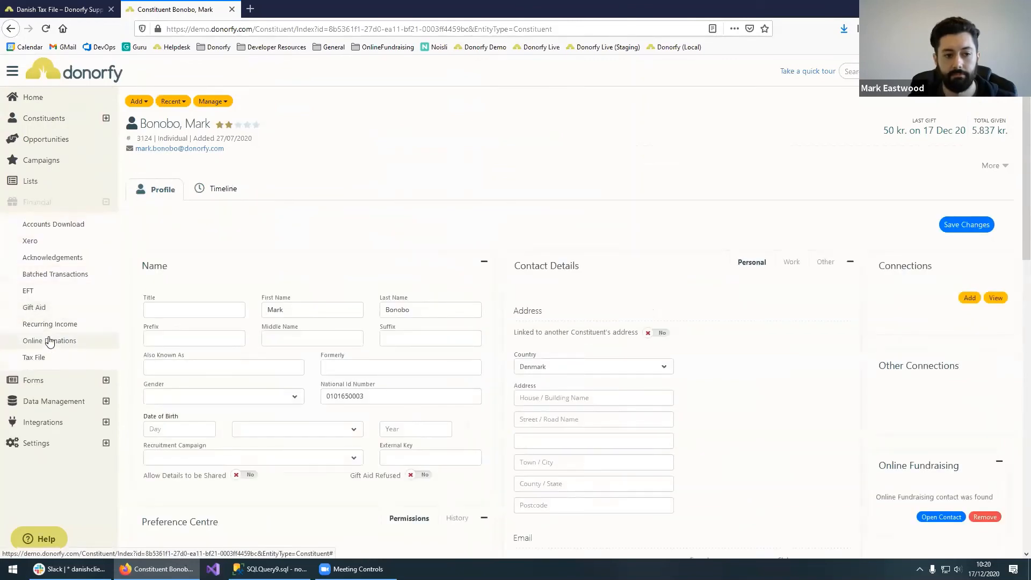
Step: Go back to the Tax File page under Financial
left_click(38, 357)
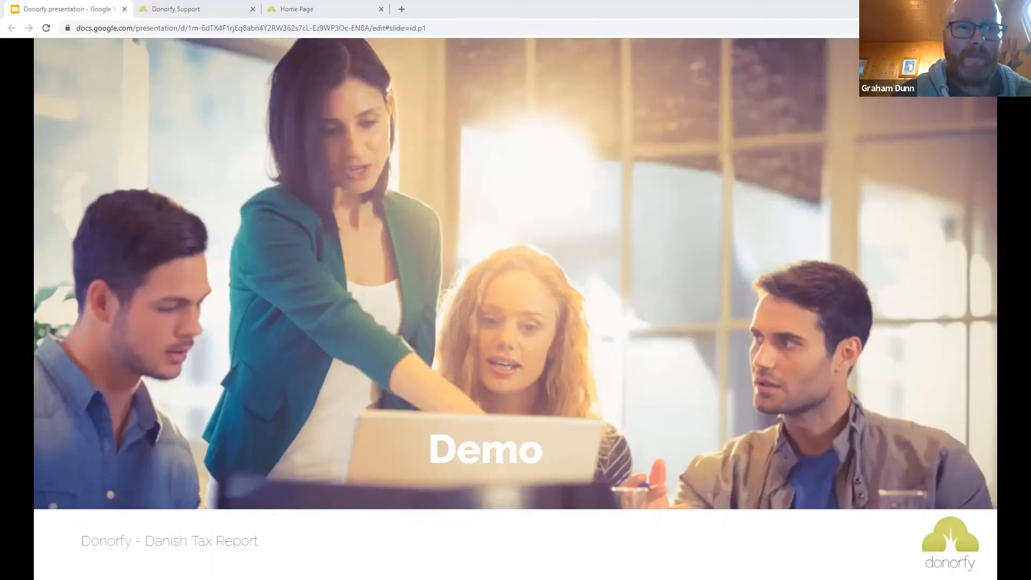
Step: Advance to the Support slide, then switch to the Donorfy Support site
key("Right")
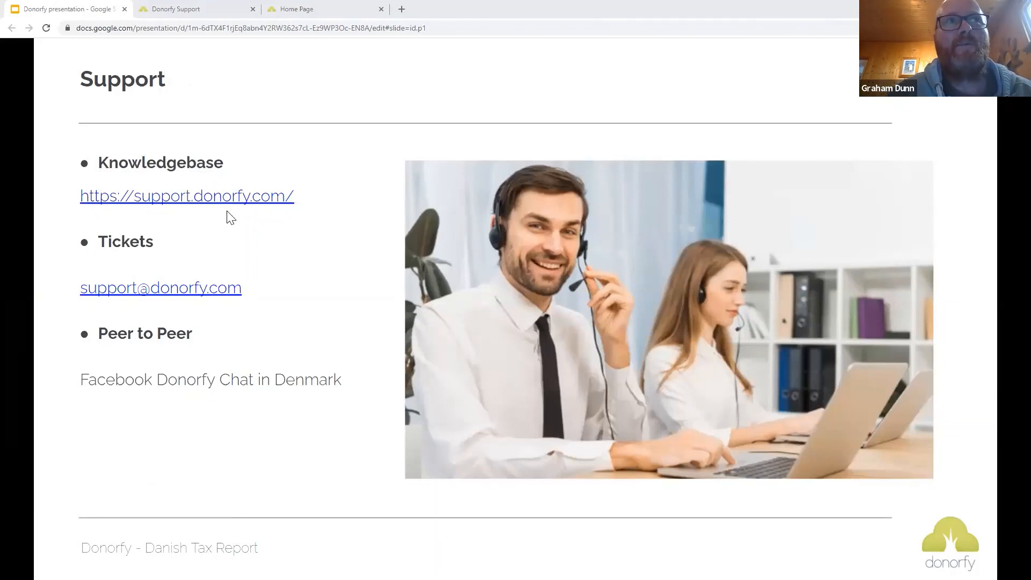
left_click(209, 8)
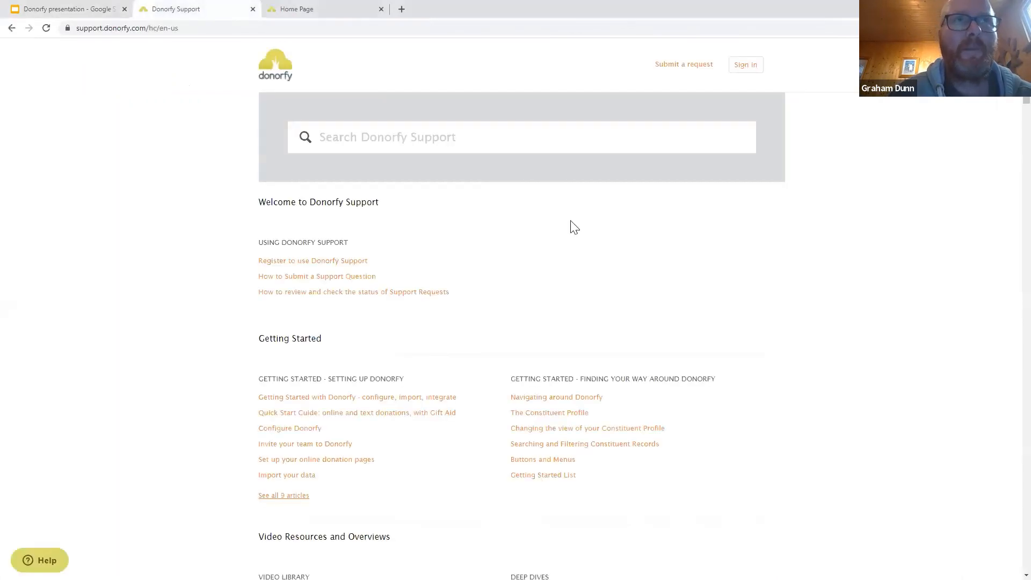
Step: Find OnlineFundraising (Denmark) on the support home page and open the Danish Tax File article
scroll(655, 334, "down", 4)
scroll(655, 333, "up", 4)
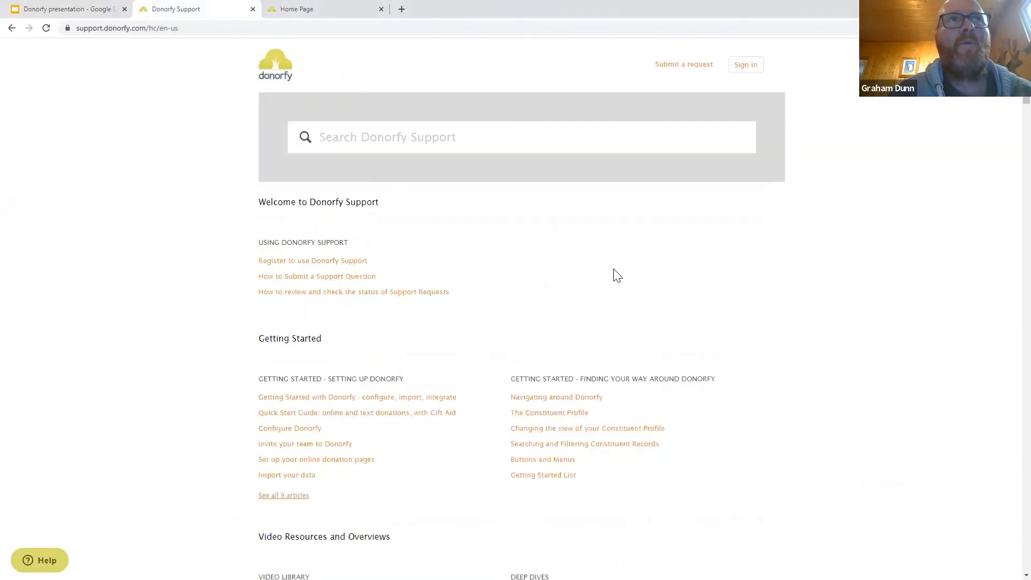
scroll(612, 298, "down", 15)
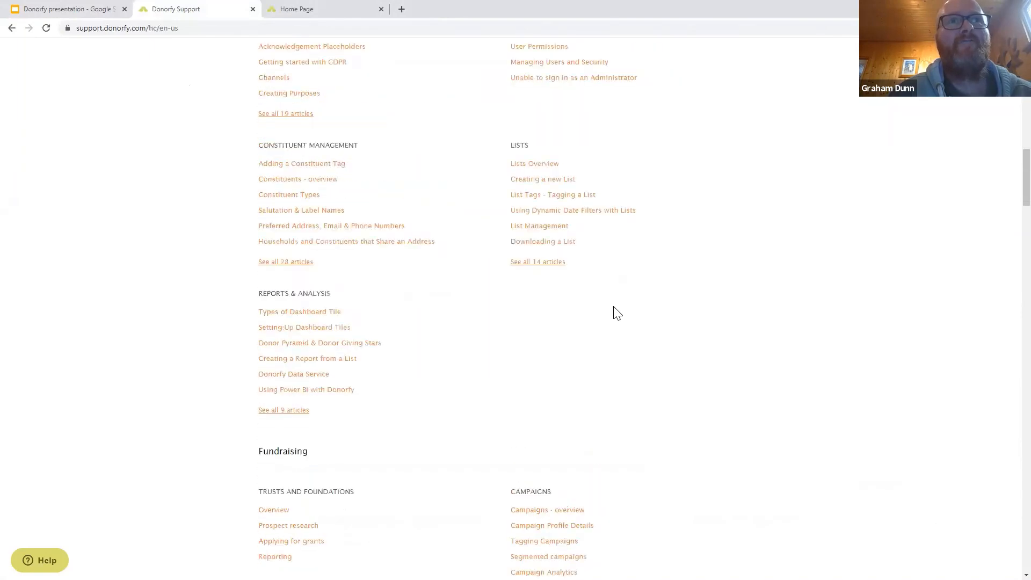
scroll(616, 313, "down", 20)
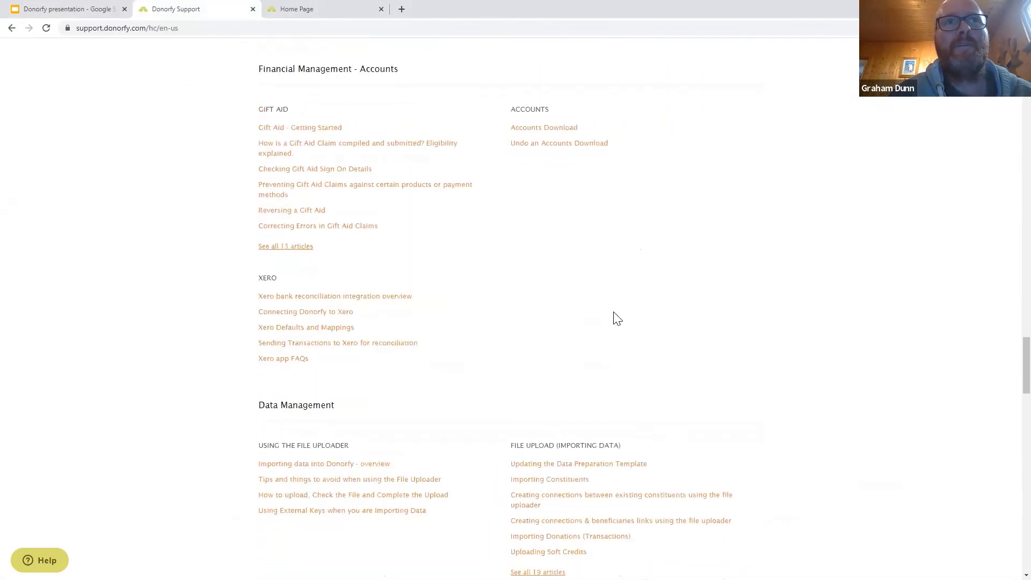
scroll(616, 319, "down", 10)
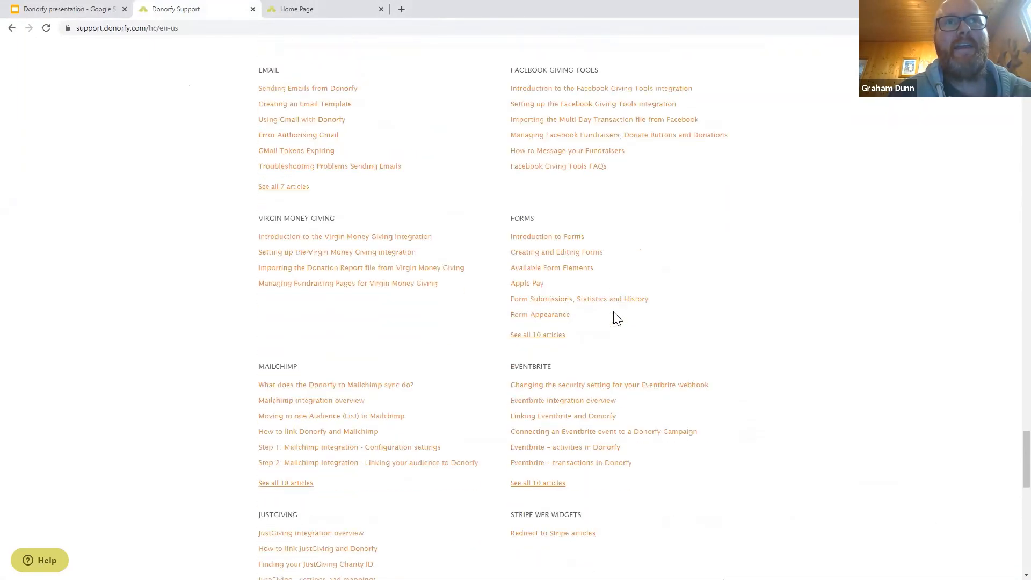
scroll(616, 318, "down", 5)
scroll(616, 318, "down", 4)
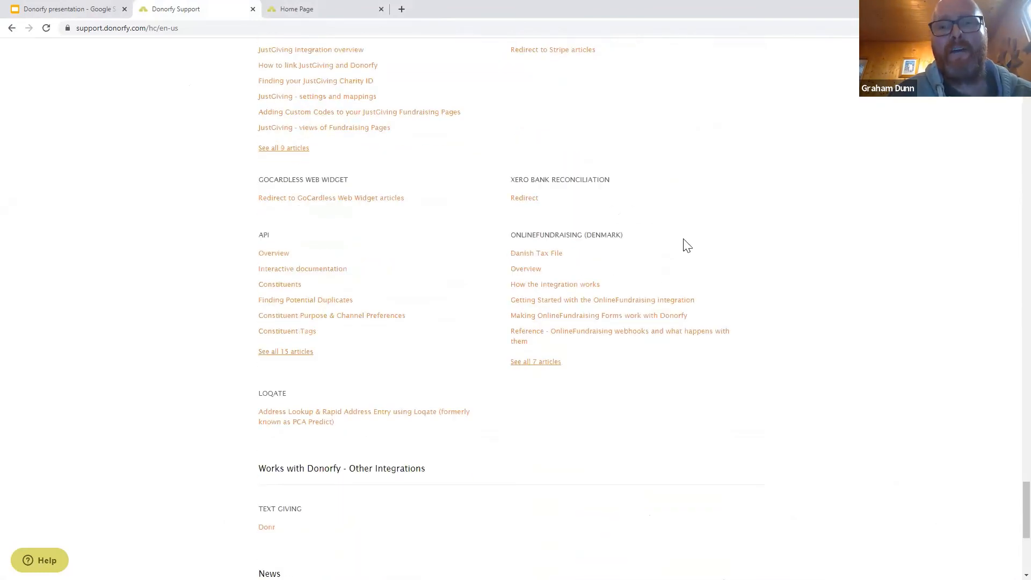
left_click(554, 260)
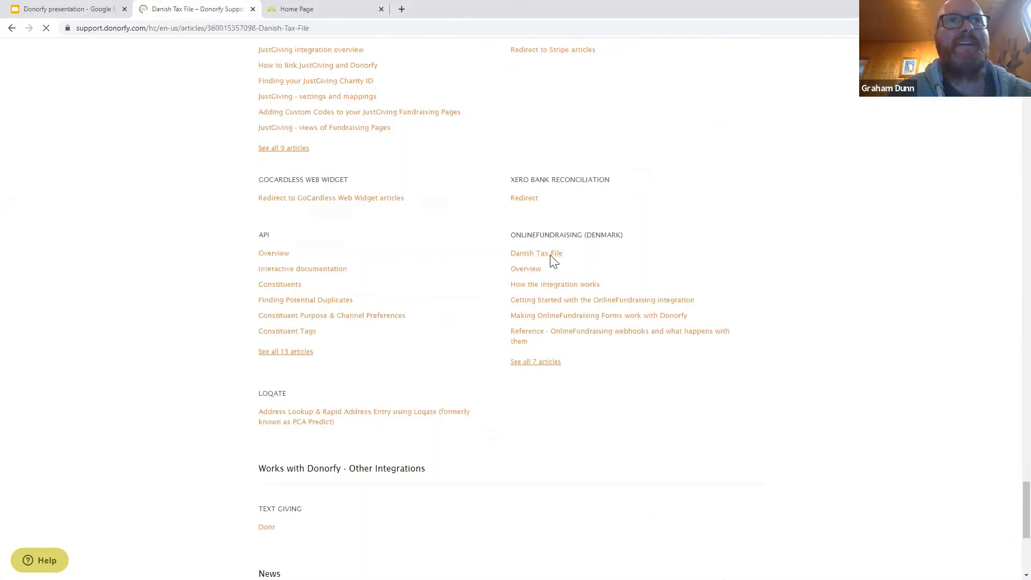
Step: Read through the article's configuration and CPR validation sections, then return to the slides
scroll(525, 290, "down", 11)
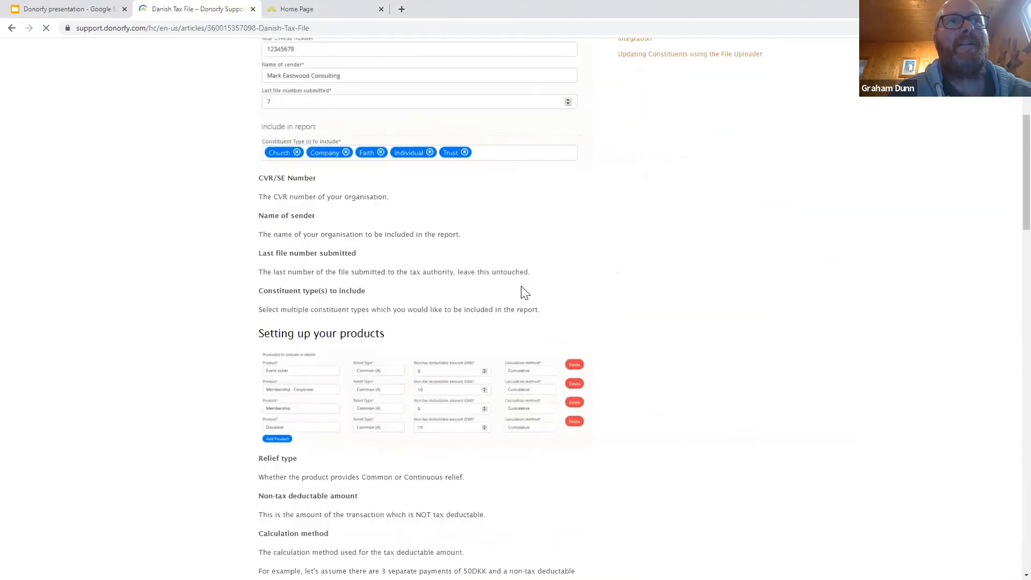
scroll(525, 293, "down", 5)
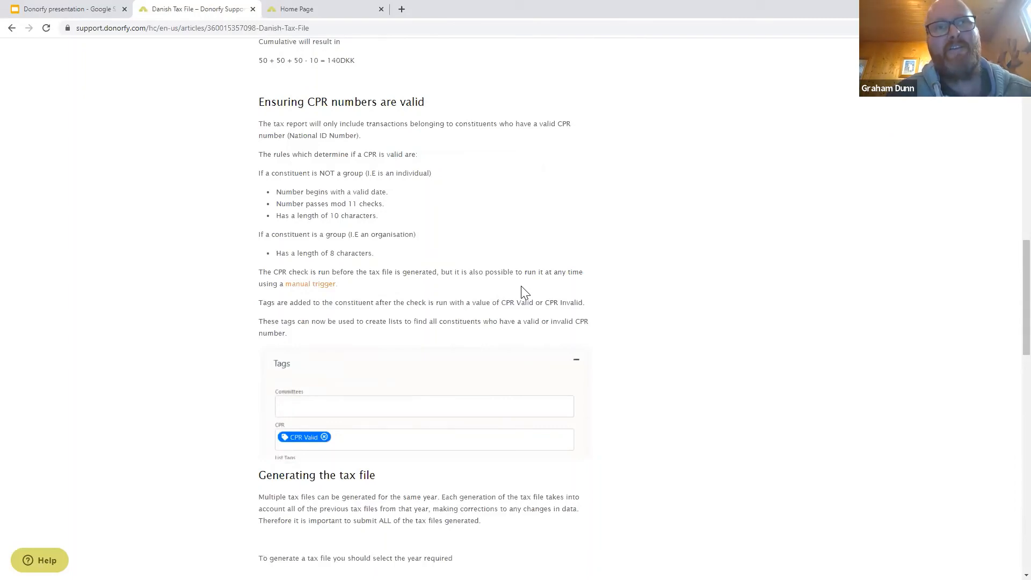
scroll(523, 294, "down", 5)
scroll(519, 300, "up", 15)
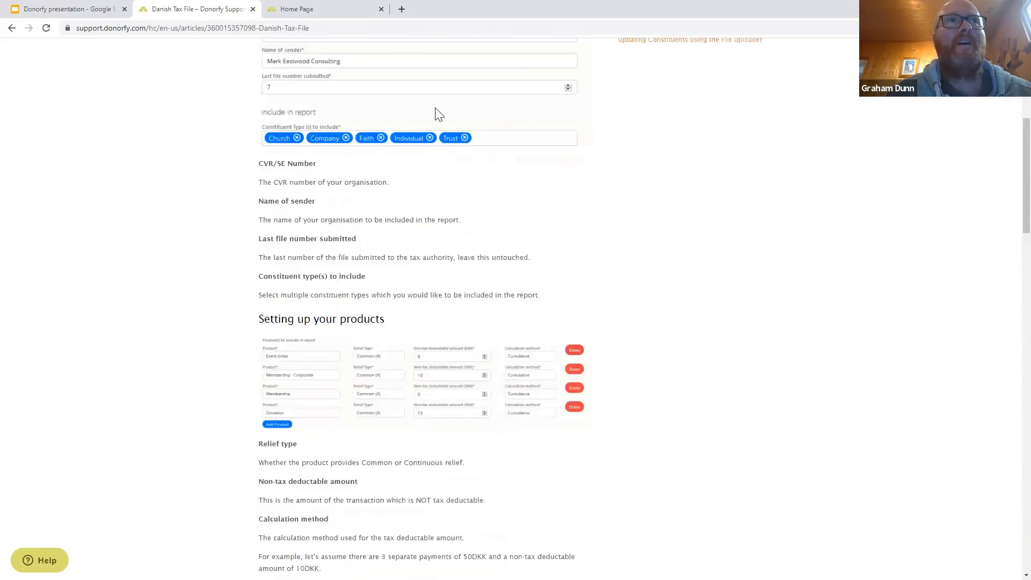
scroll(437, 114, "up", 6)
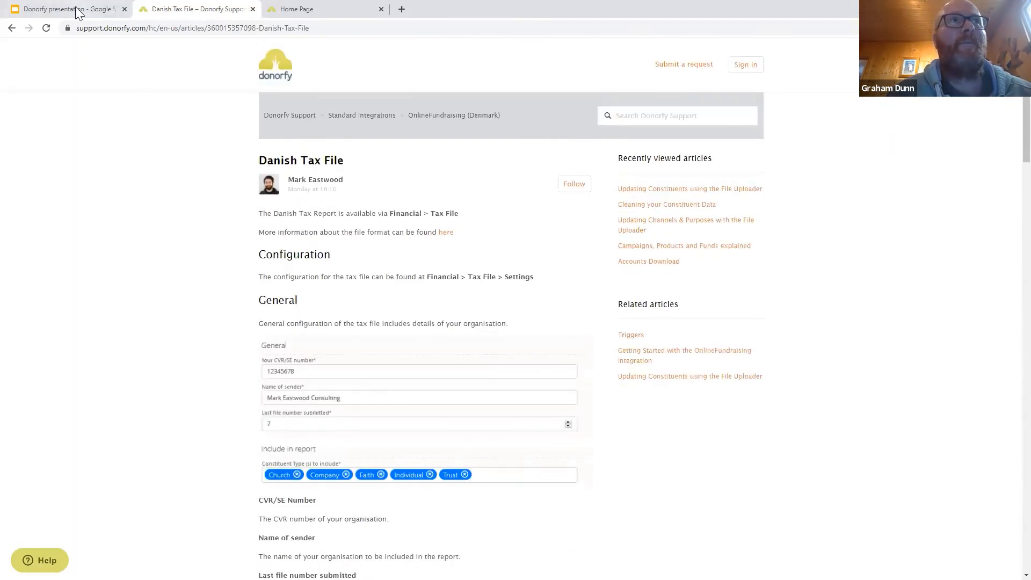
left_click(78, 12)
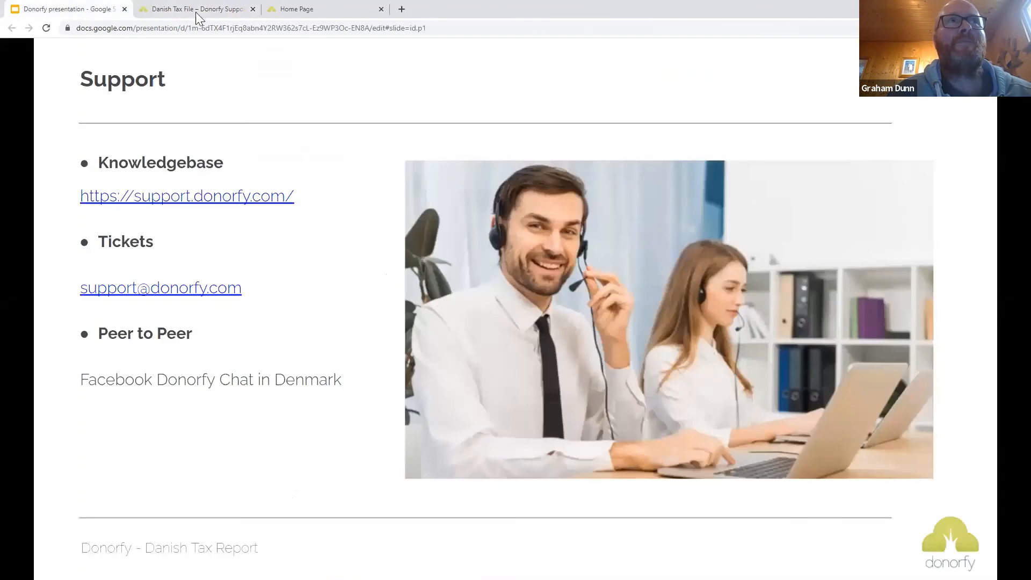